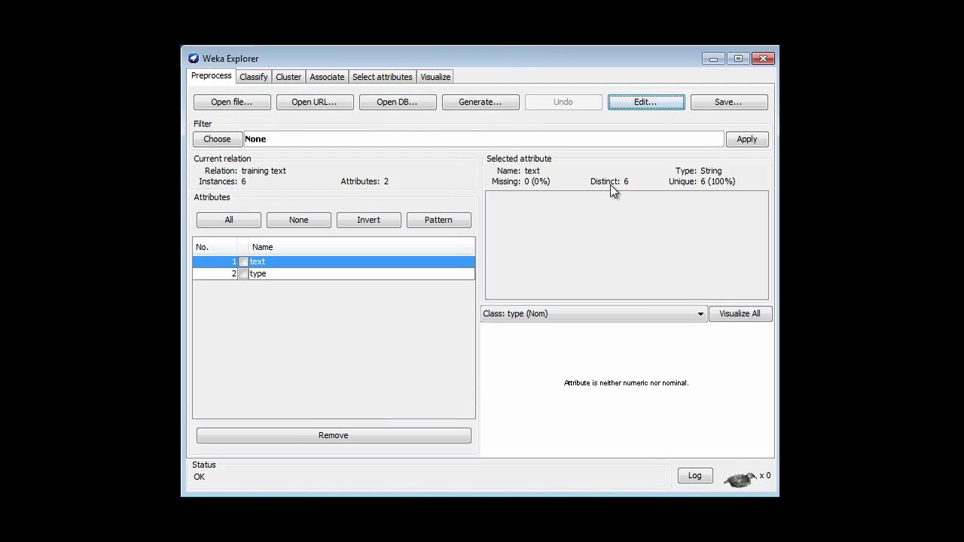
Step: Apply the unsupervised attribute filter StringToWordVector with its default options to the training text
left_click(218, 141)
left_click(201, 152)
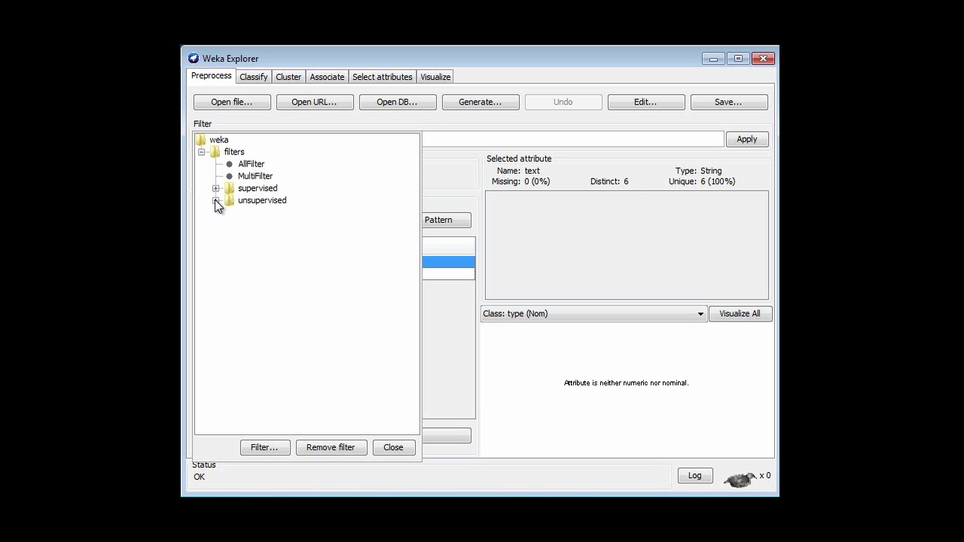
left_click(216, 201)
left_click(229, 213)
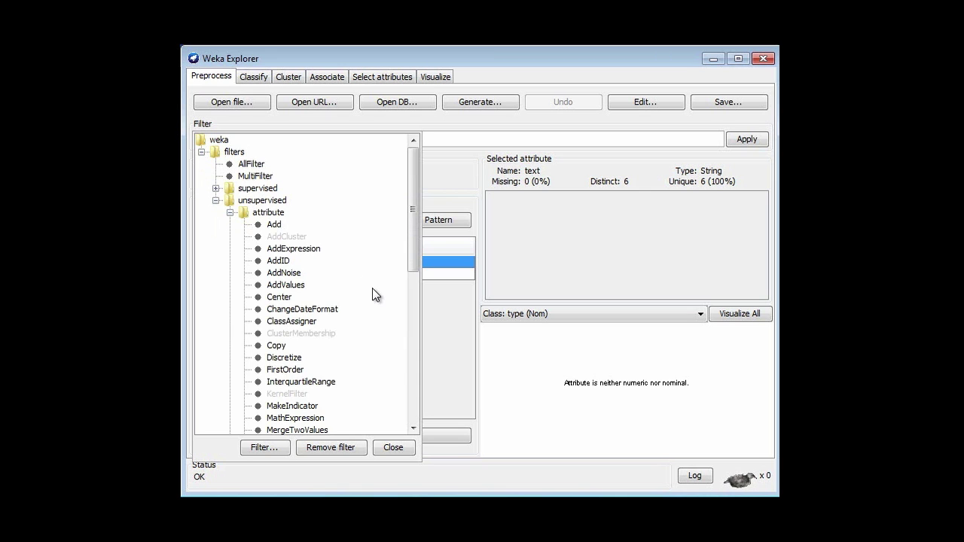
scroll(376, 295, "down", 4)
scroll(375, 295, "down", 4)
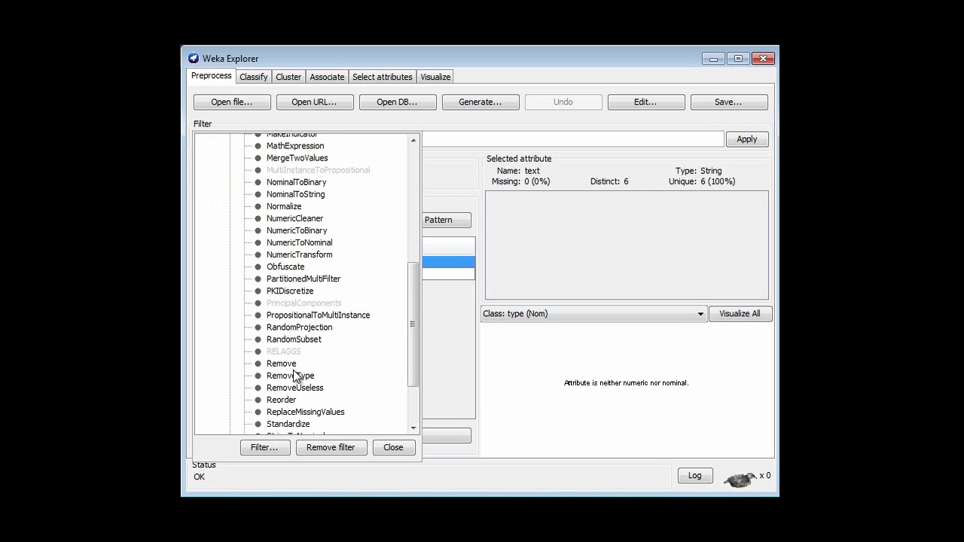
scroll(303, 372, "down", 3)
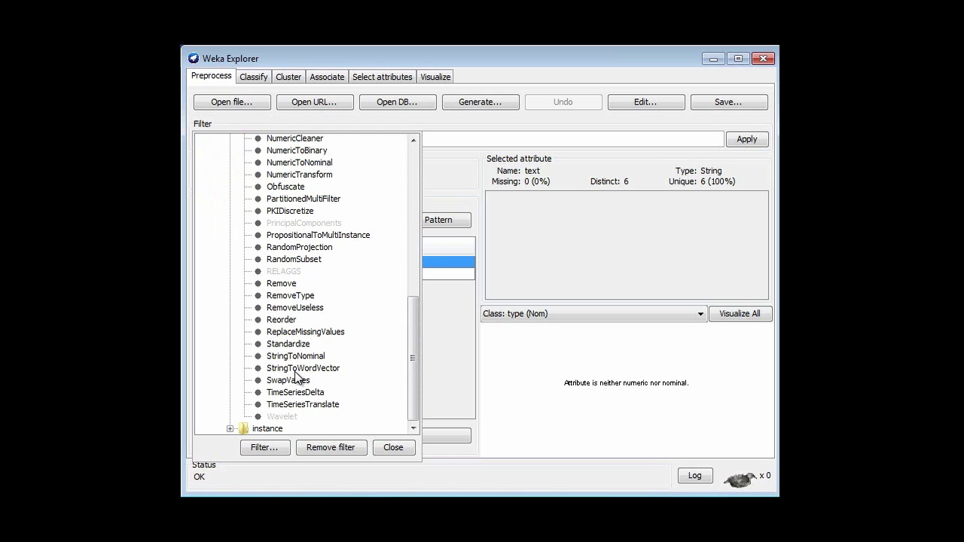
left_click(303, 368)
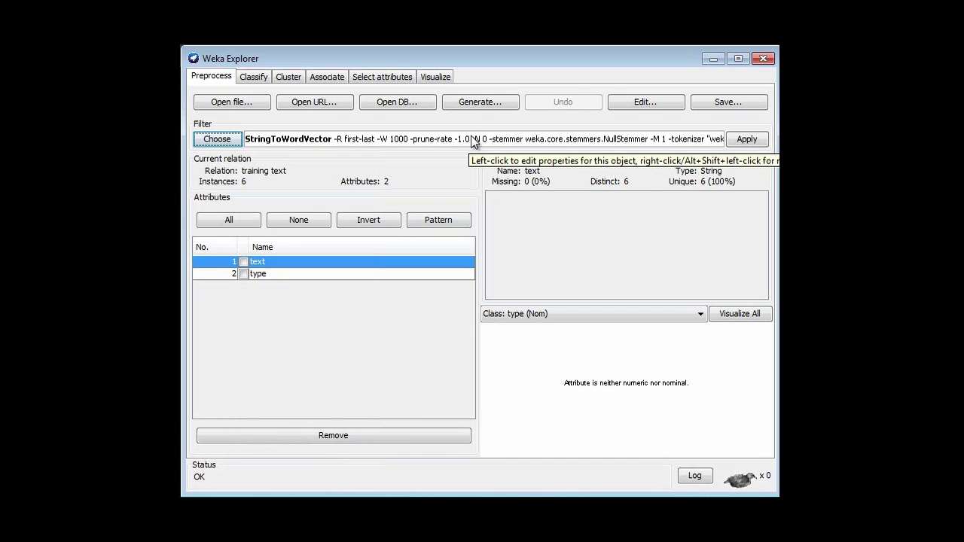
left_click(744, 139)
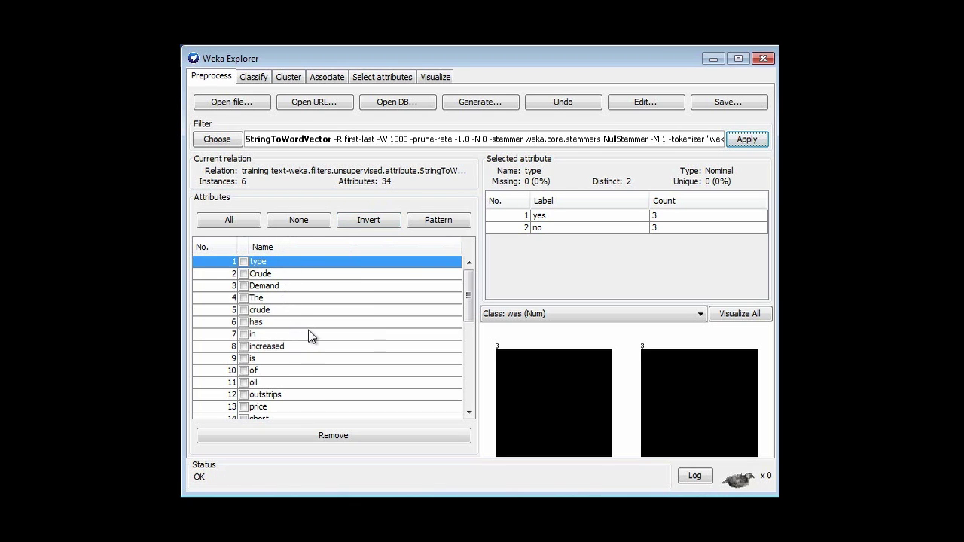
Step: Compare the generated word attributes with the original training sentences and inspect the statistics of the lowercase "crude" attribute
left_click_drag(779, 394, 574, 278)
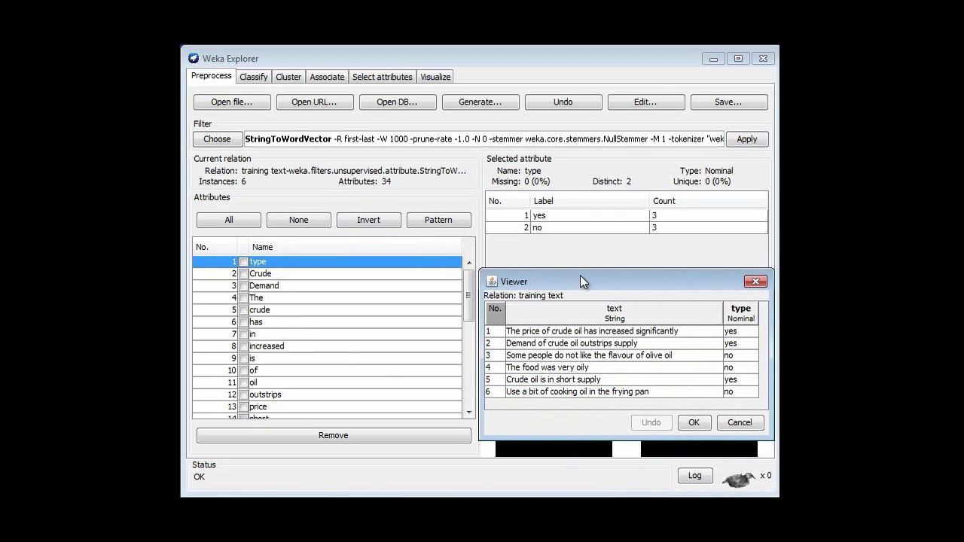
left_click(262, 310)
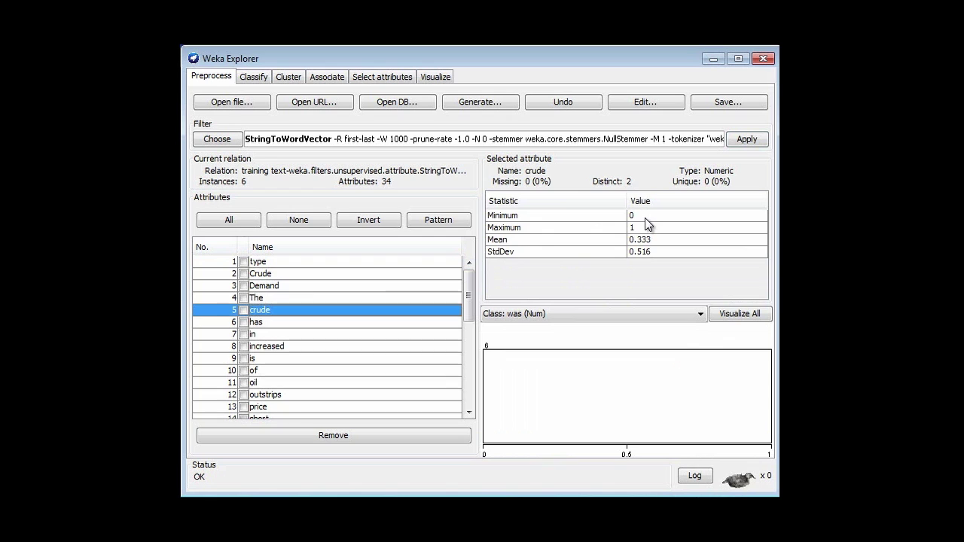
Step: Choose the J48 decision tree as the classifier
left_click(251, 74)
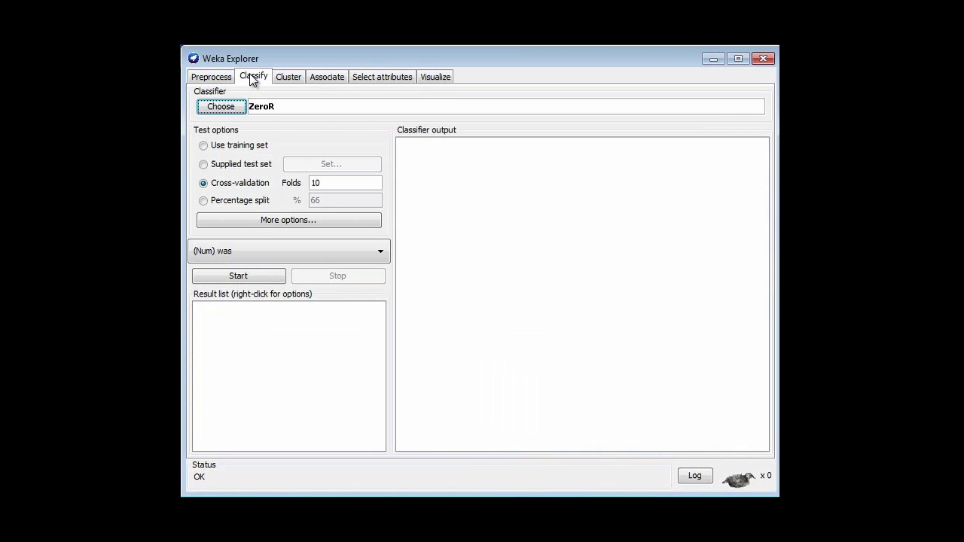
left_click(212, 106)
left_click(219, 349)
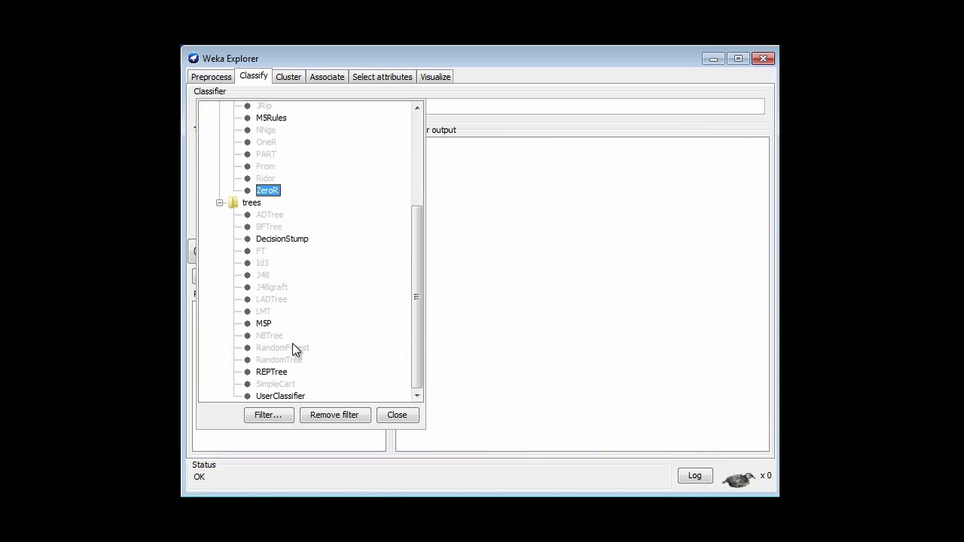
left_click(265, 276)
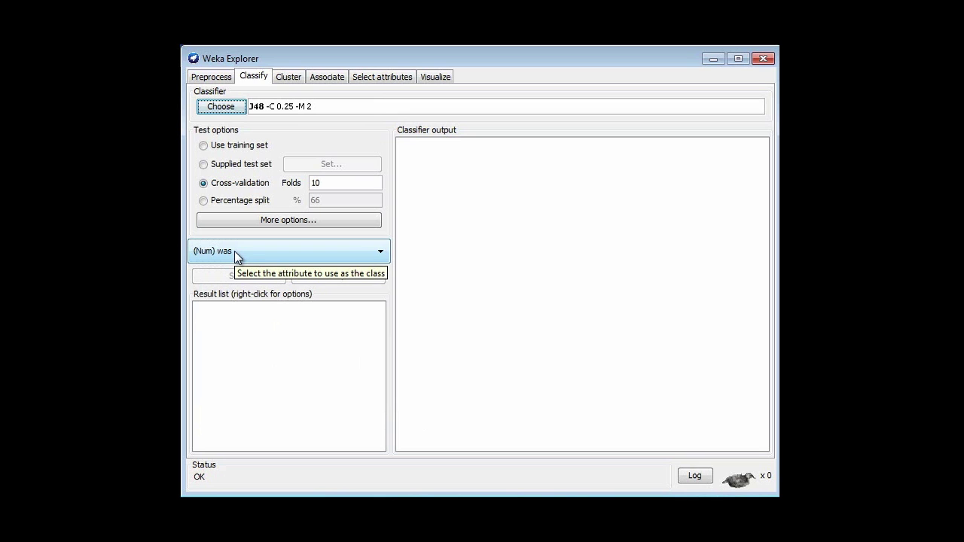
Step: Set the nominal "type" attribute as the class and try to evaluate J48 with 10-fold cross-validation
left_click(379, 253)
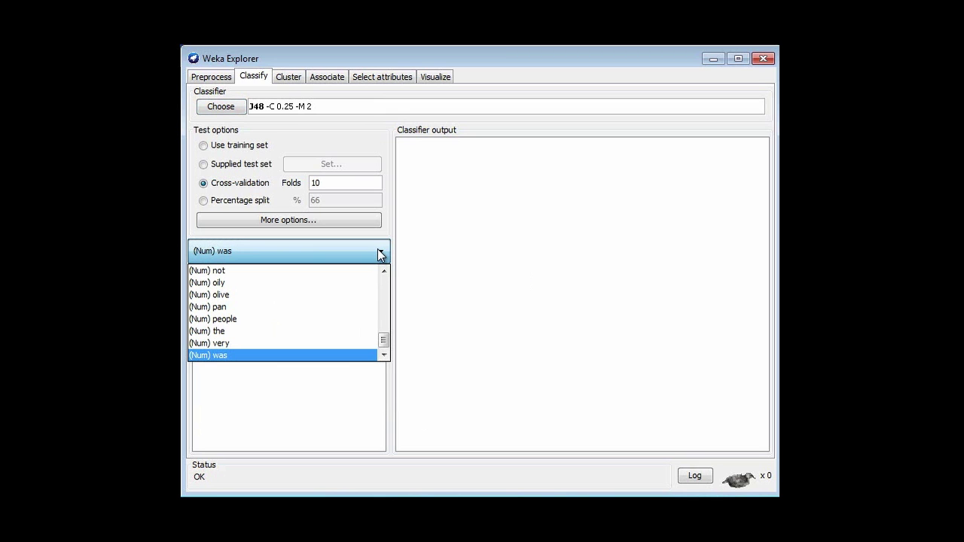
left_click_drag(383, 339, 384, 270)
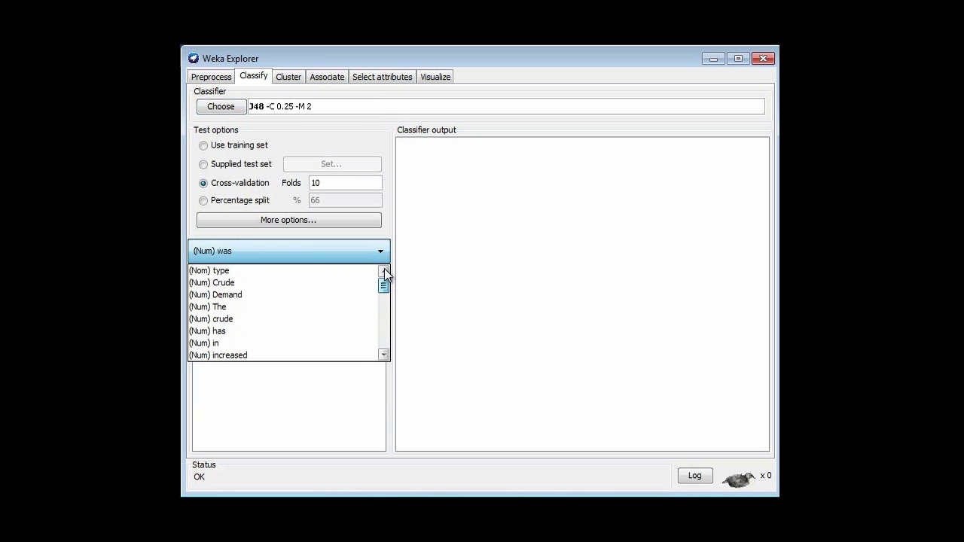
left_click(262, 270)
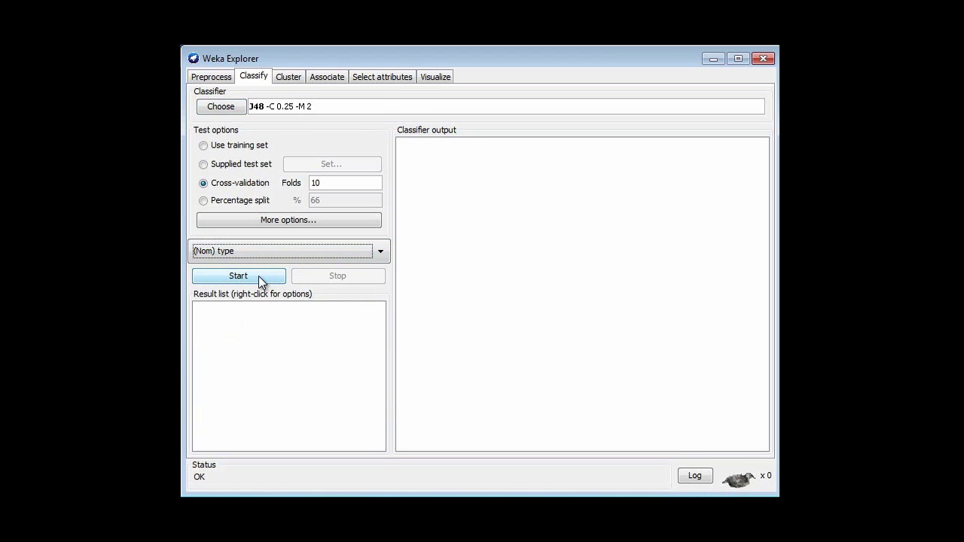
left_click(258, 276)
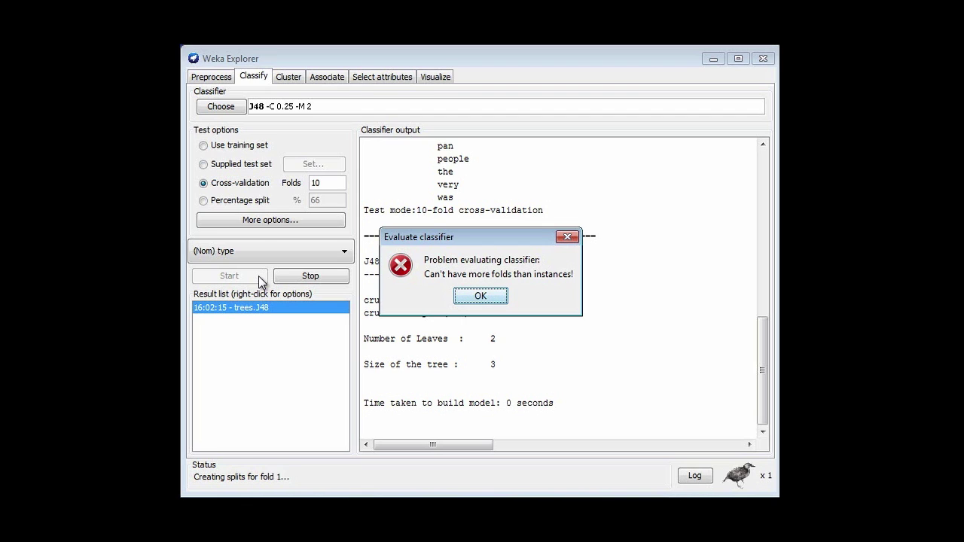
left_click(480, 296)
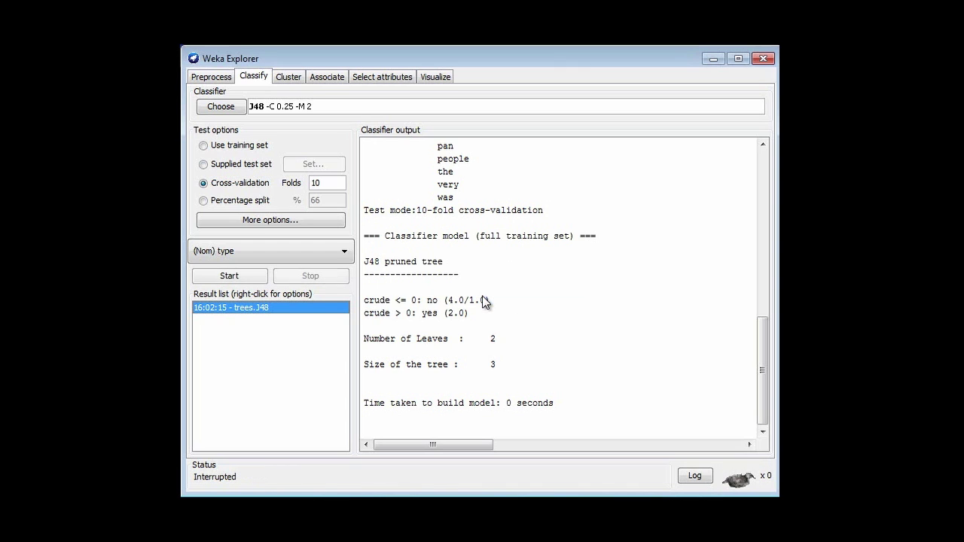
Step: Evaluate J48 on the training set and view the resulting decision tree
left_click(203, 144)
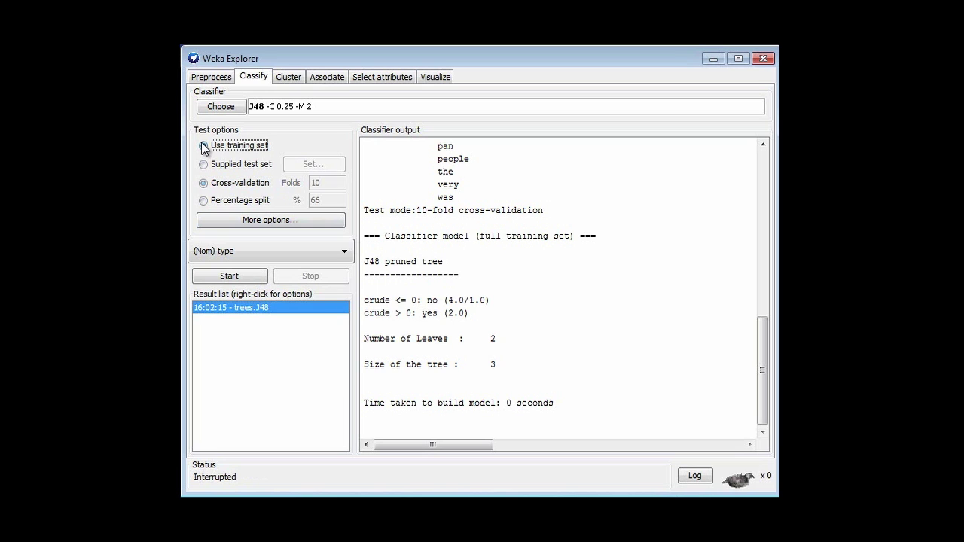
left_click(245, 276)
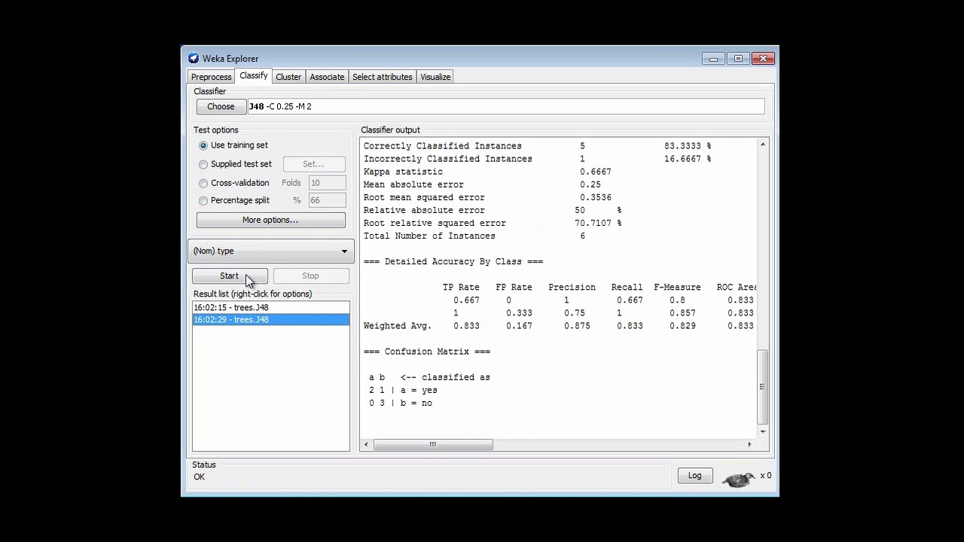
right_click(283, 317)
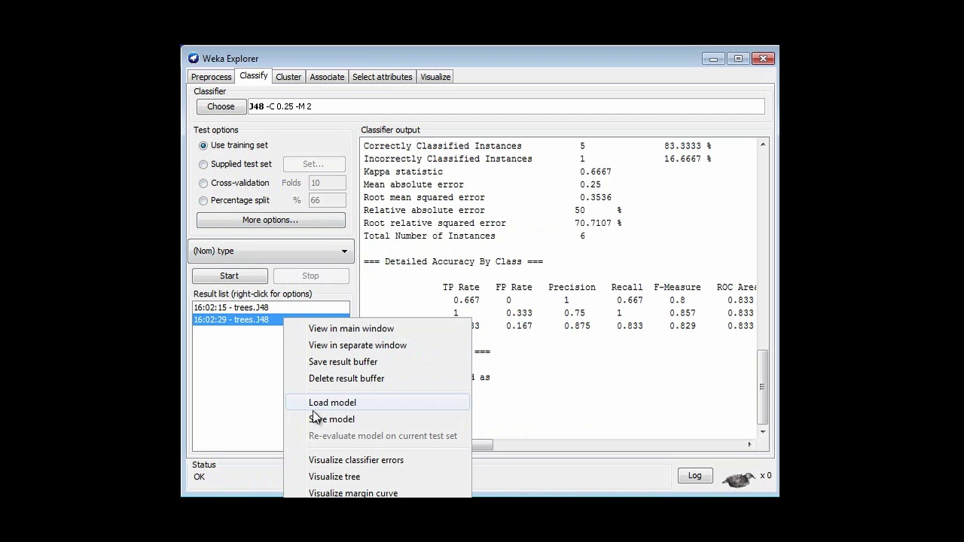
left_click(338, 476)
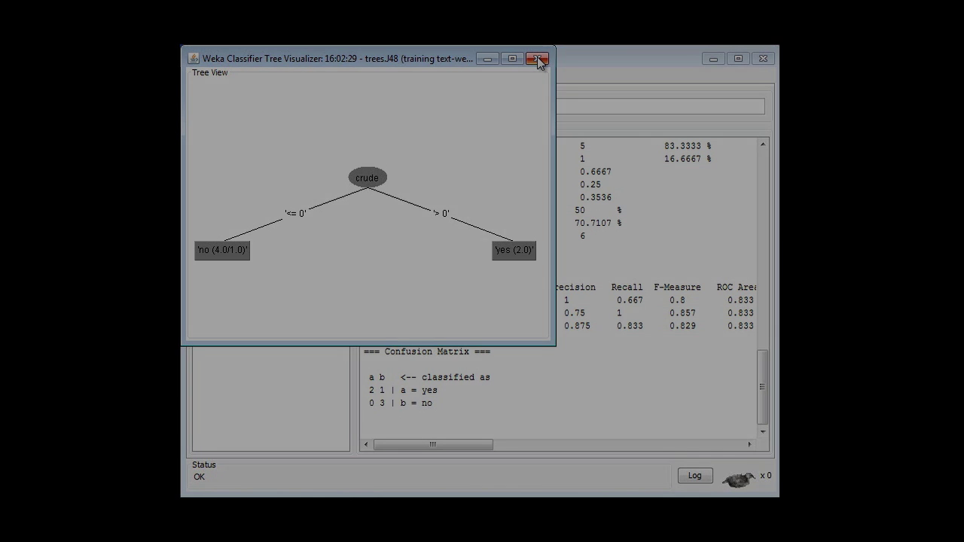
left_click(538, 58)
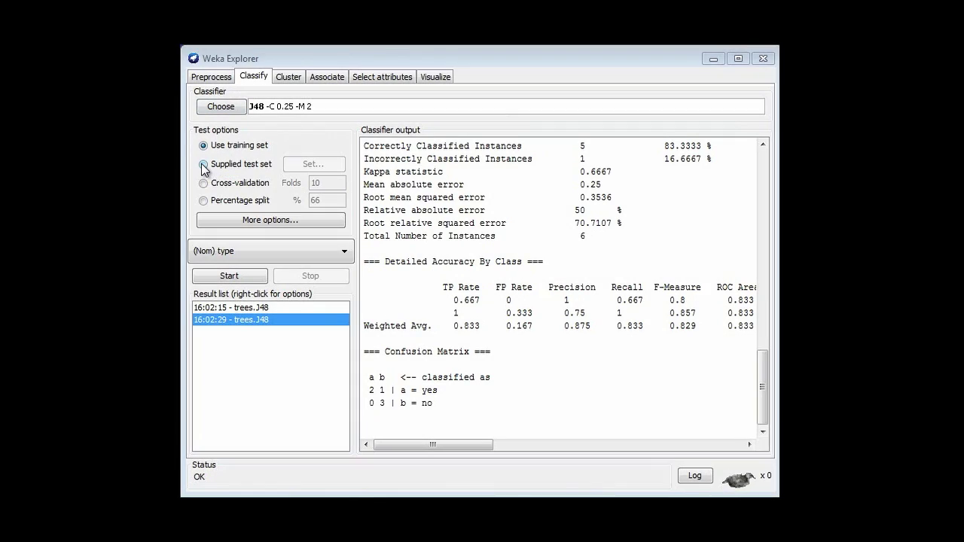
Step: Switch the evaluation to a supplied test set and load mini_docs_test.arff from the Weka datasets folder
left_click(201, 164)
left_click(330, 164)
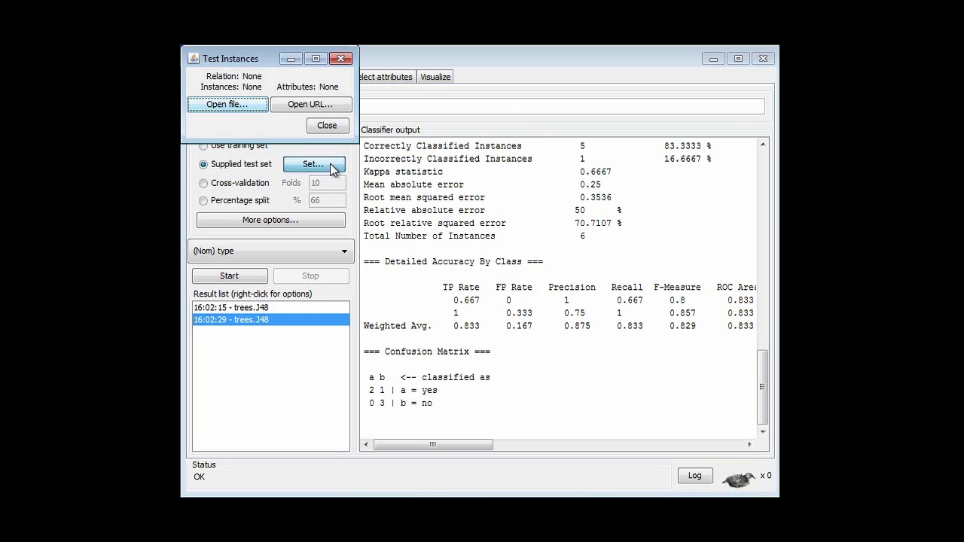
left_click(241, 111)
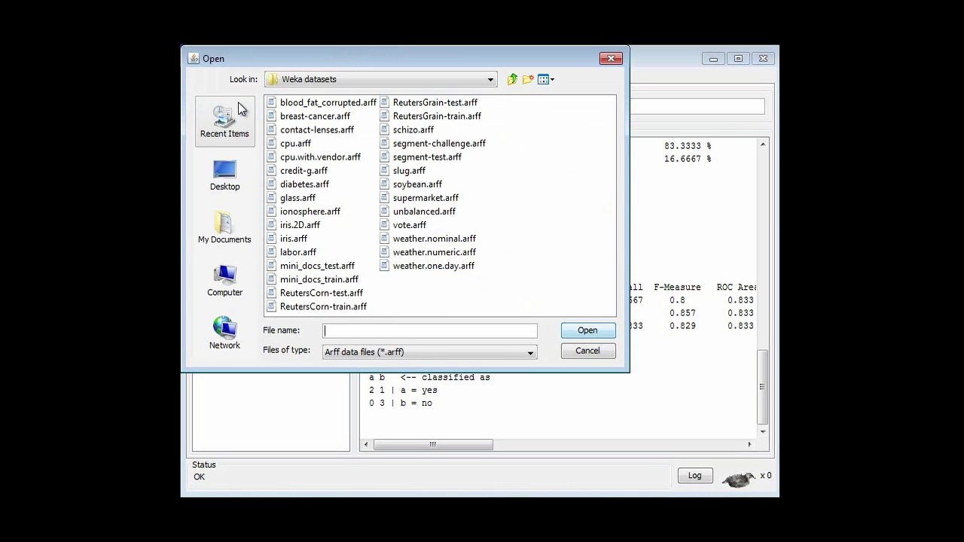
left_click(317, 266)
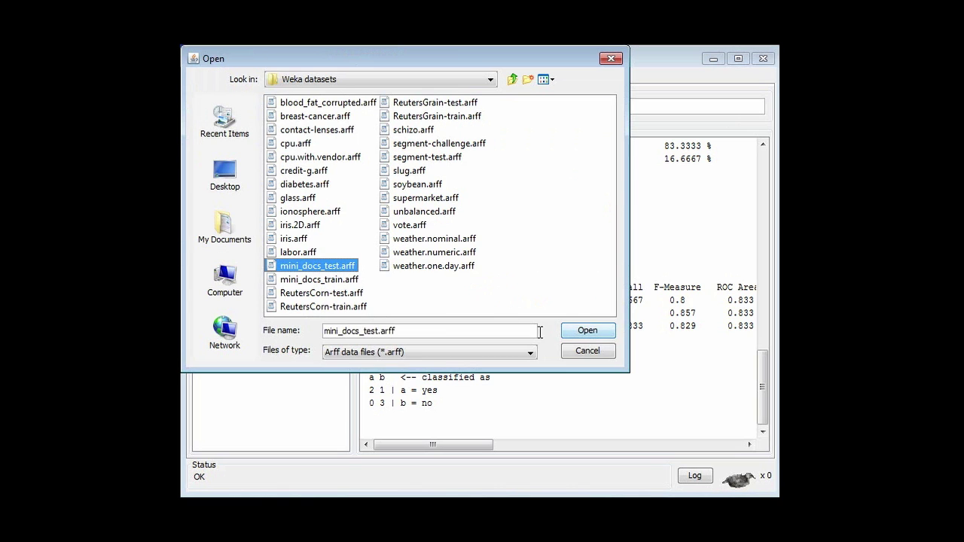
left_click(582, 330)
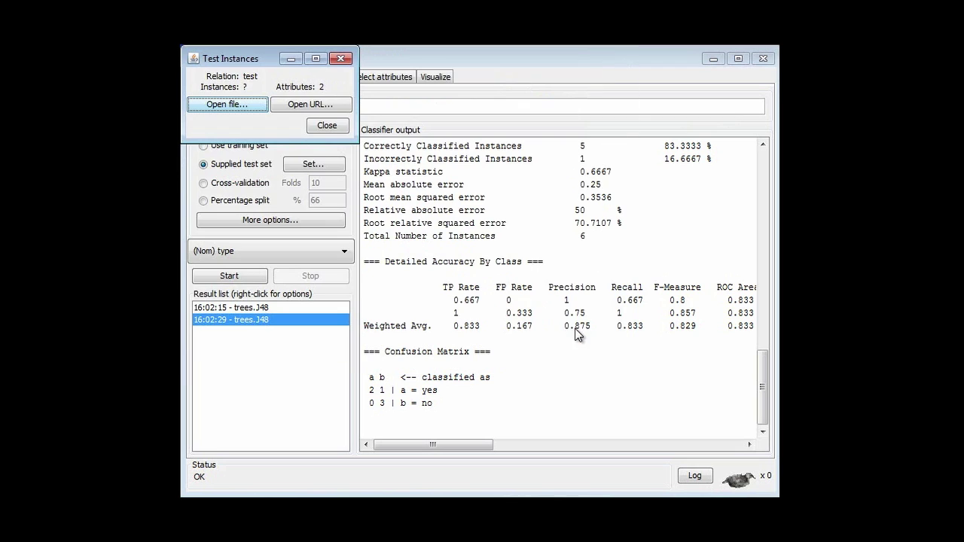
left_click(335, 127)
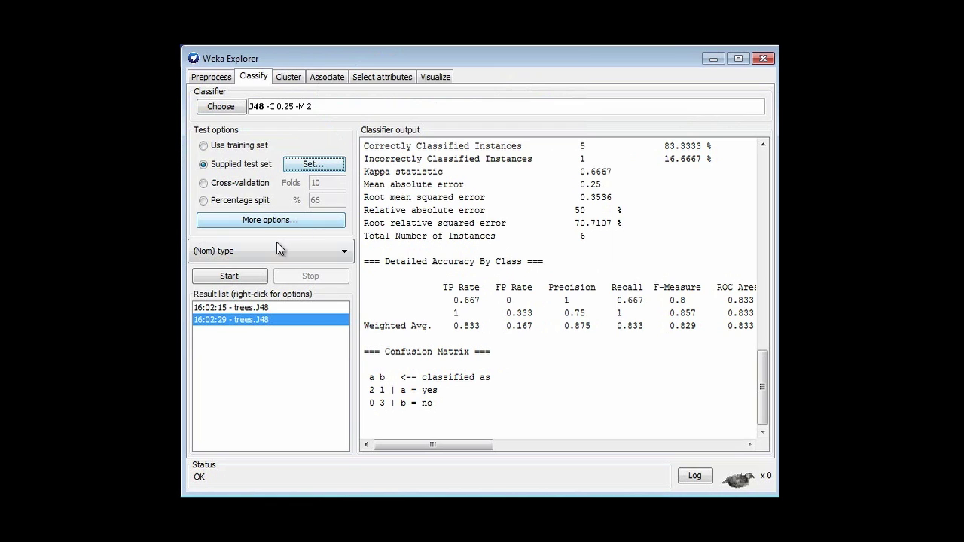
Step: Try to evaluate J48 on the supplied test set and look at the test documents in the data viewer
left_click(230, 277)
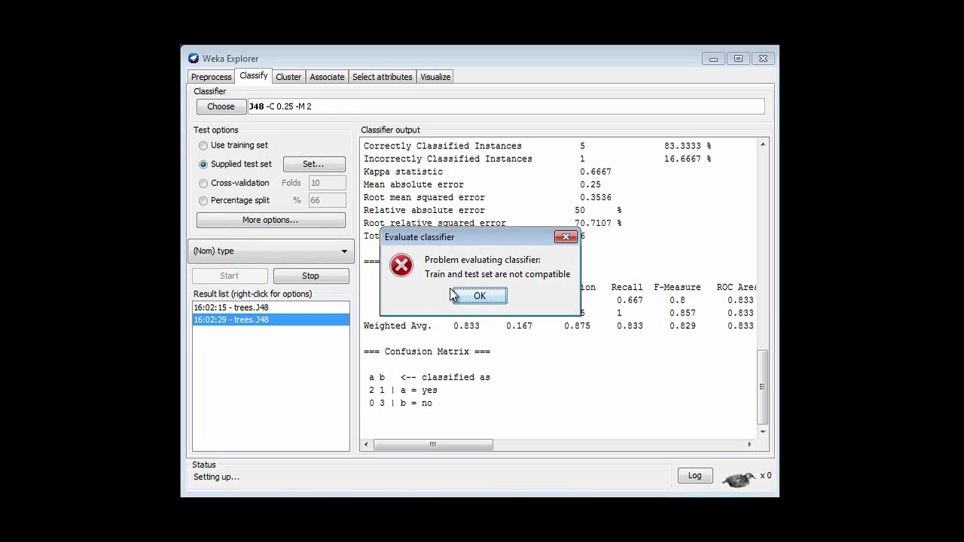
left_click(564, 238)
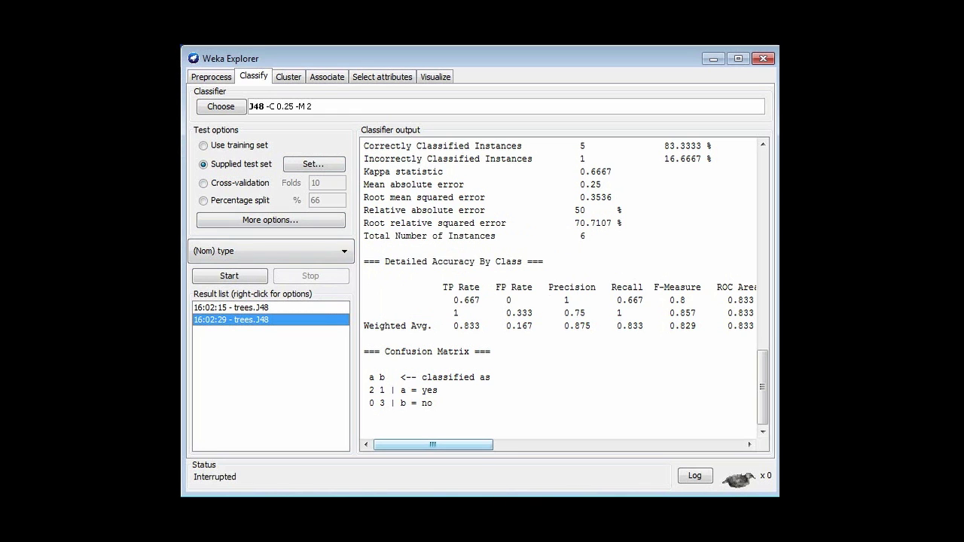
left_click_drag(527, 536, 502, 305)
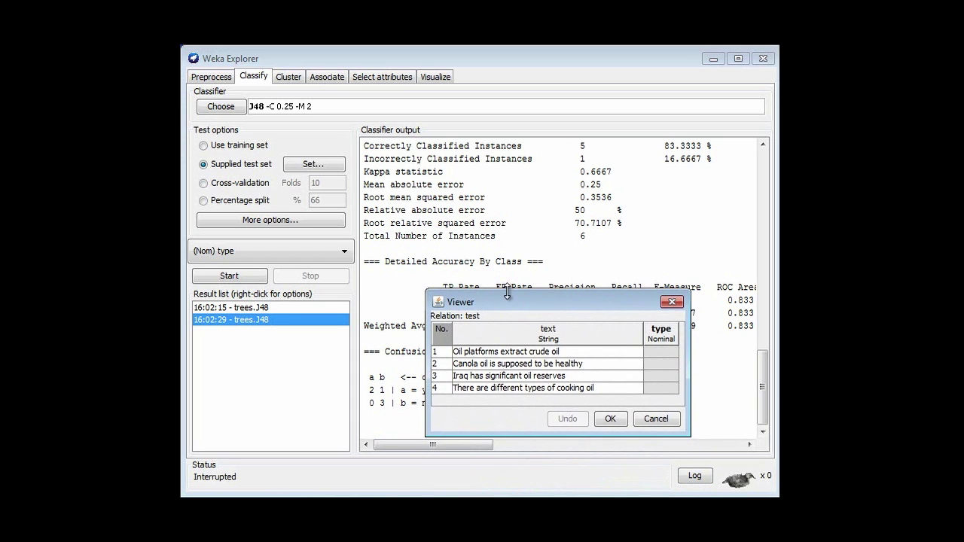
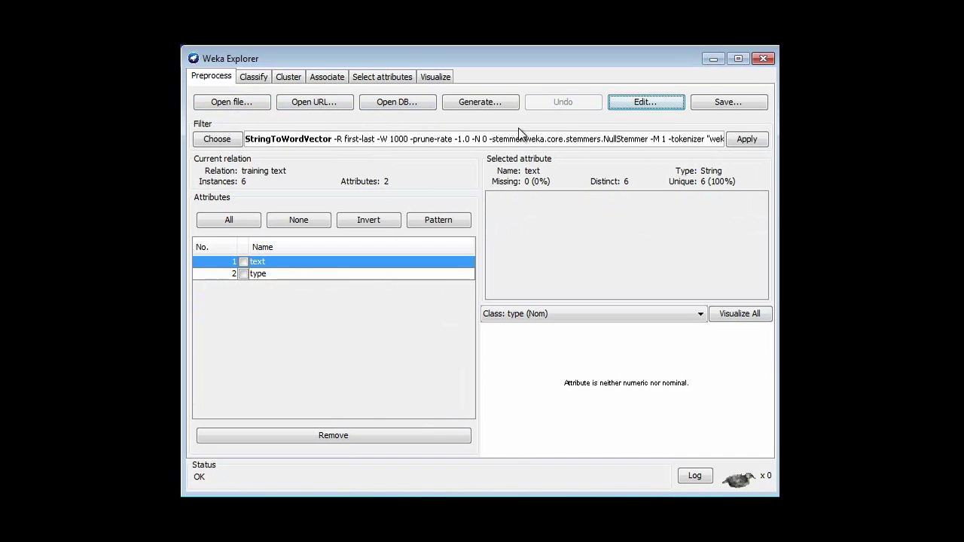
Step: Choose the meta classifier FilteredClassifier in place of J48
left_click(253, 79)
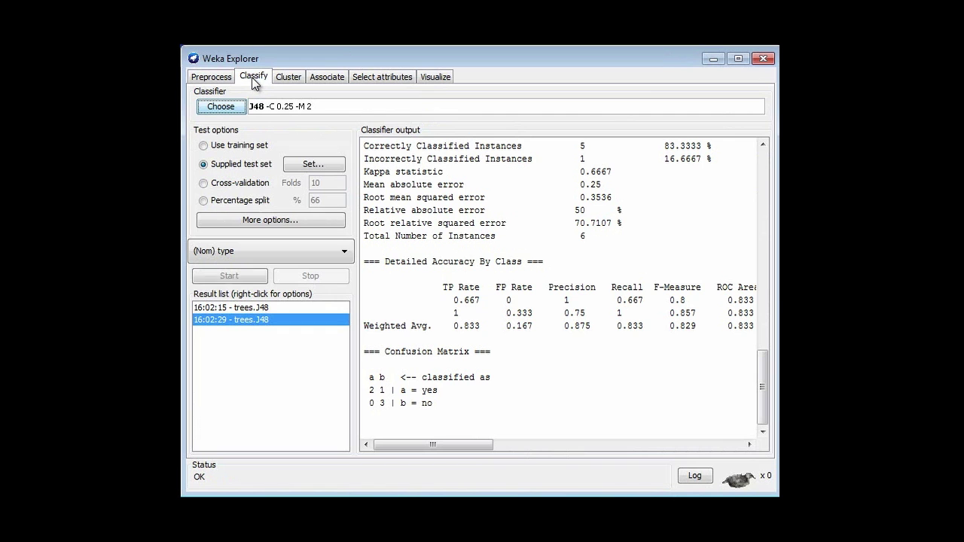
left_click(220, 107)
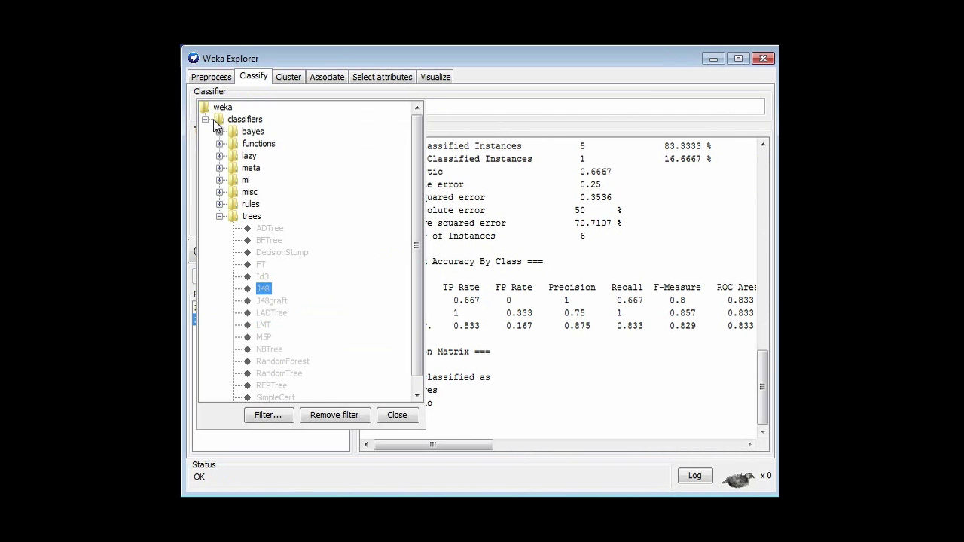
left_click(218, 168)
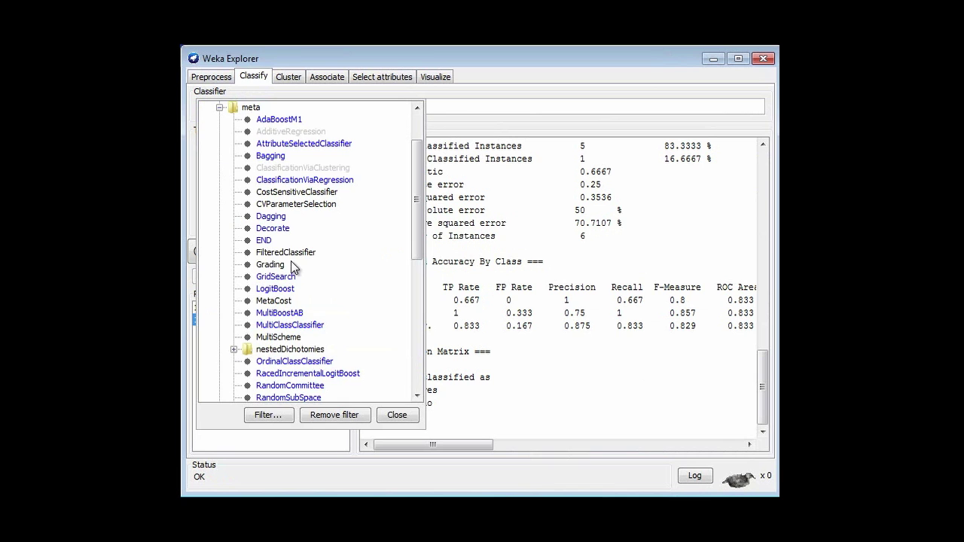
left_click(295, 252)
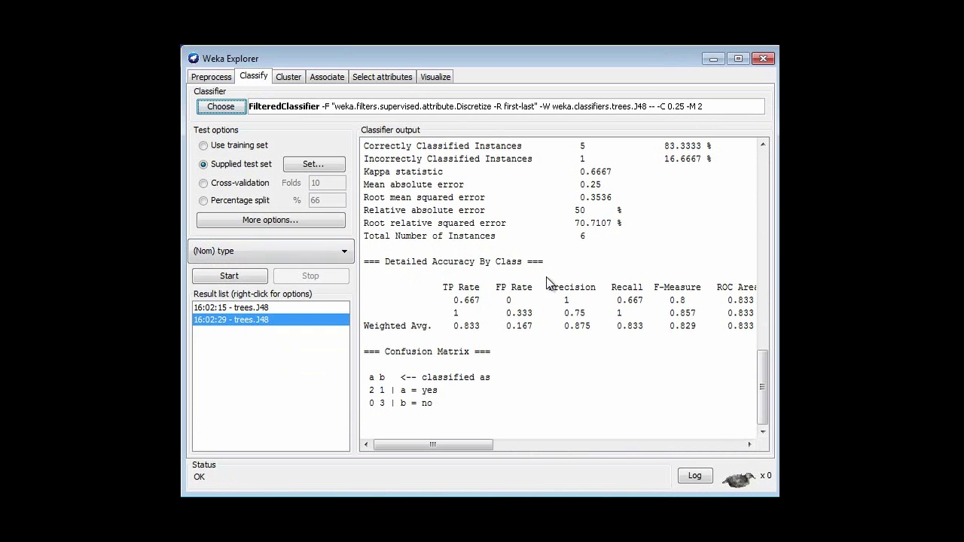
Step: Set the FilteredClassifier's filter to the unsupervised StringToWordVector with J48 as base classifier, and evaluate it on the supplied test set
left_click(327, 107)
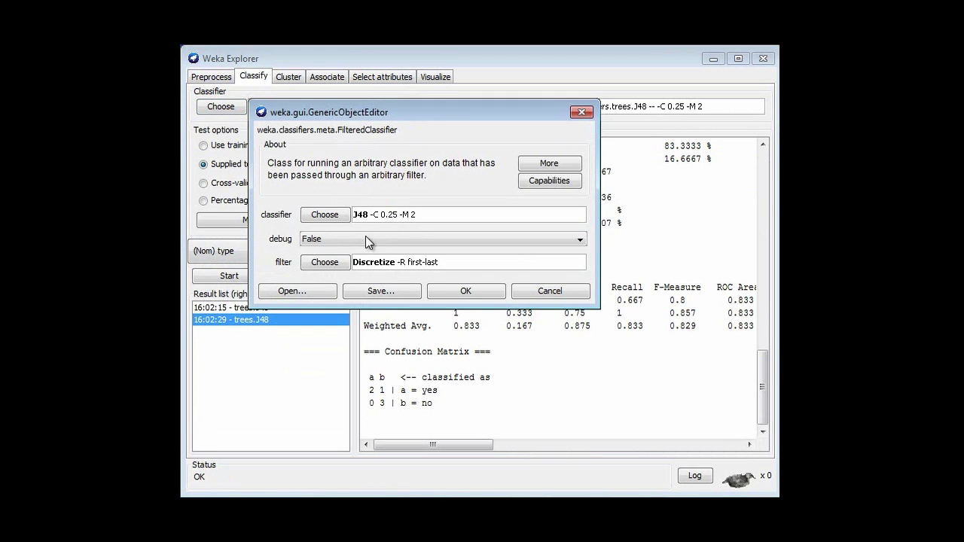
left_click(328, 262)
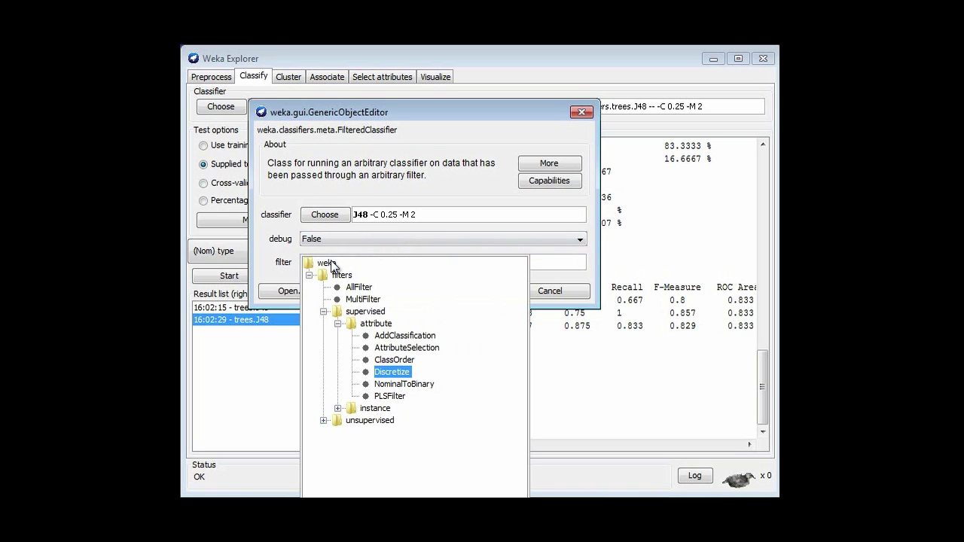
left_click(324, 421)
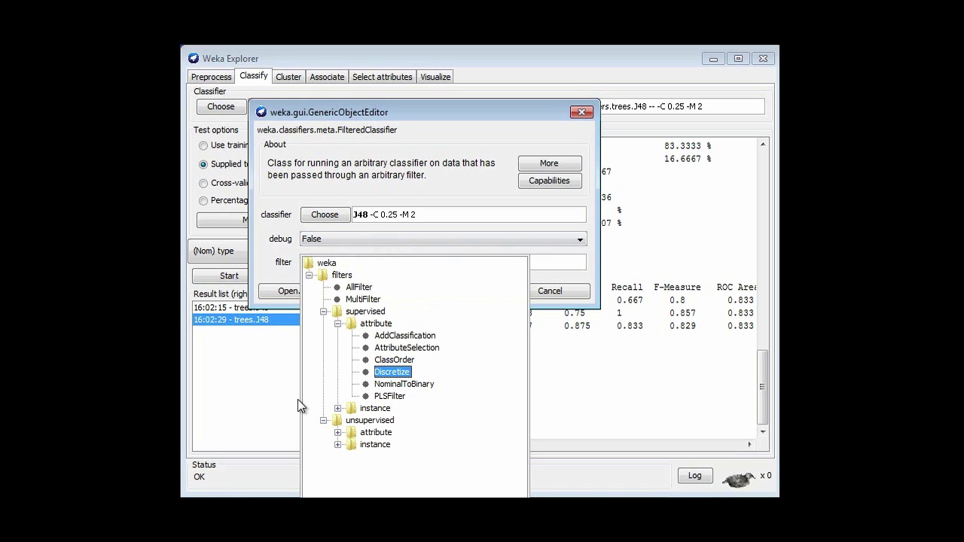
left_click(337, 433)
scroll(420, 425, "down", 8)
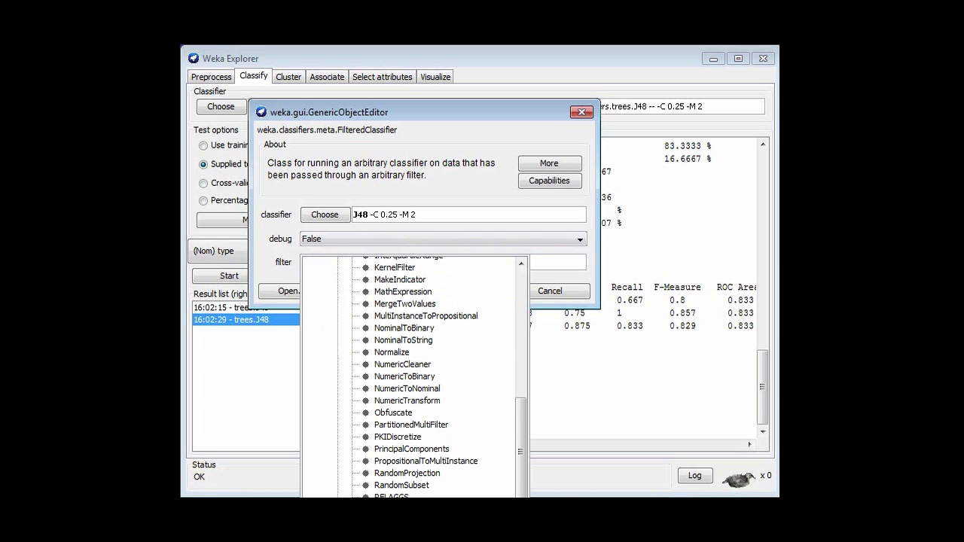
scroll(398, 482, "down", 3)
left_click(398, 486)
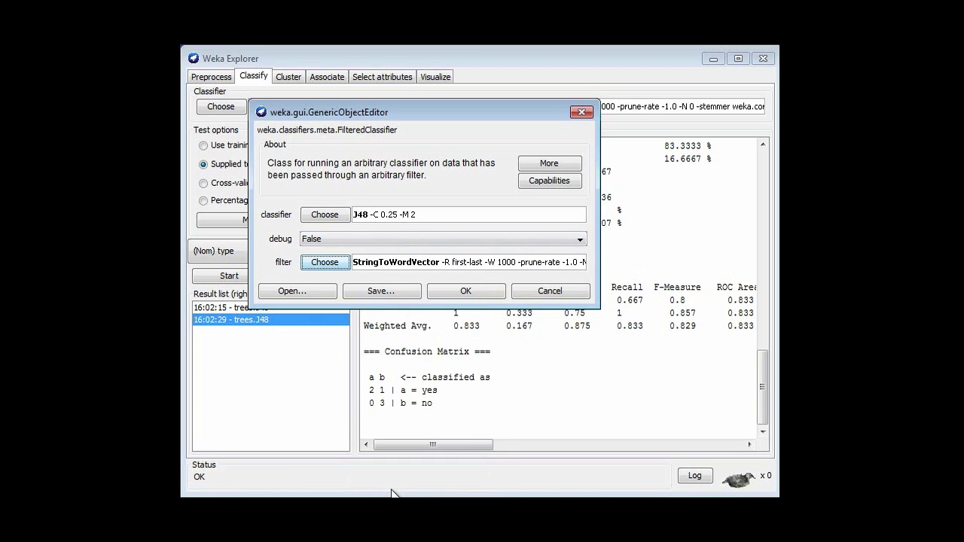
left_click(471, 290)
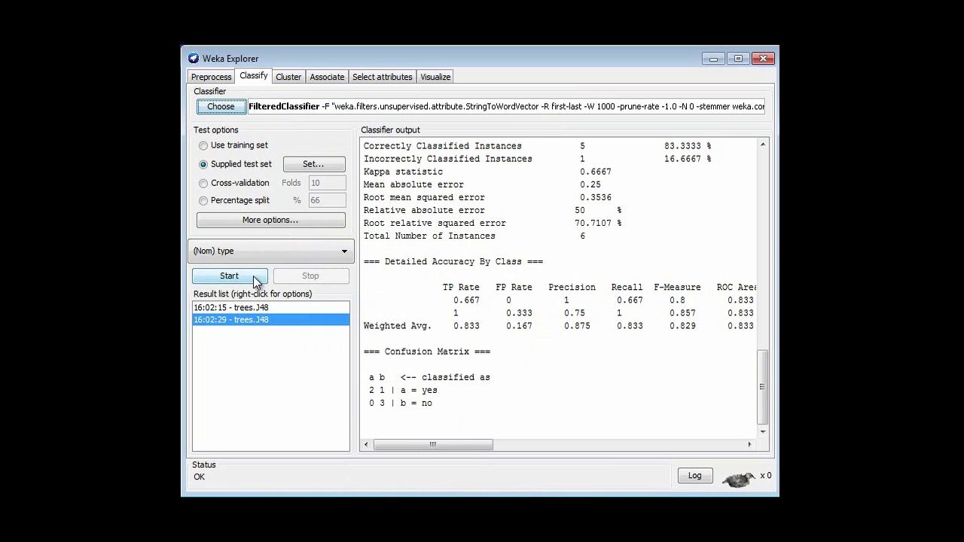
left_click(254, 276)
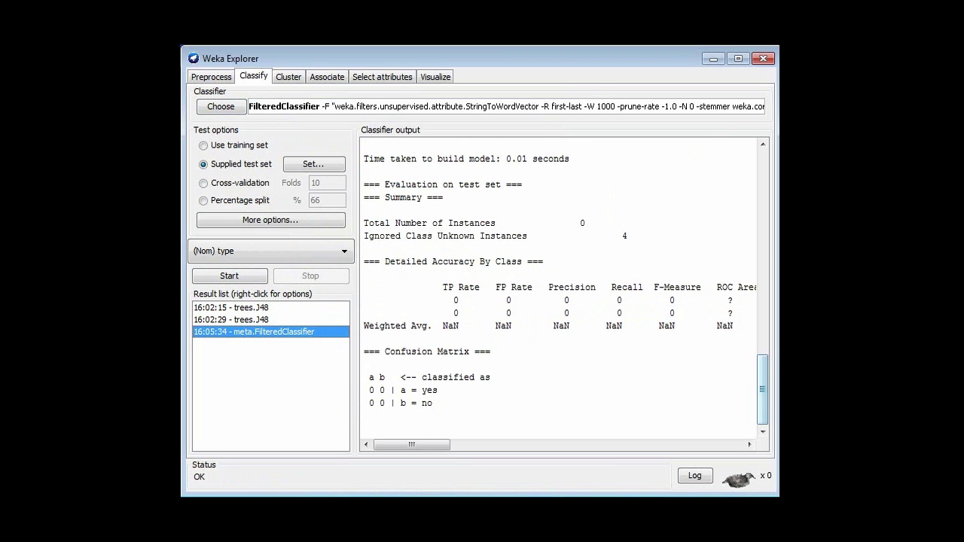
mouse_move(763, 390)
left_mouse_down()
mouse_move(767, 290)
mouse_move(776, 386)
left_mouse_up()
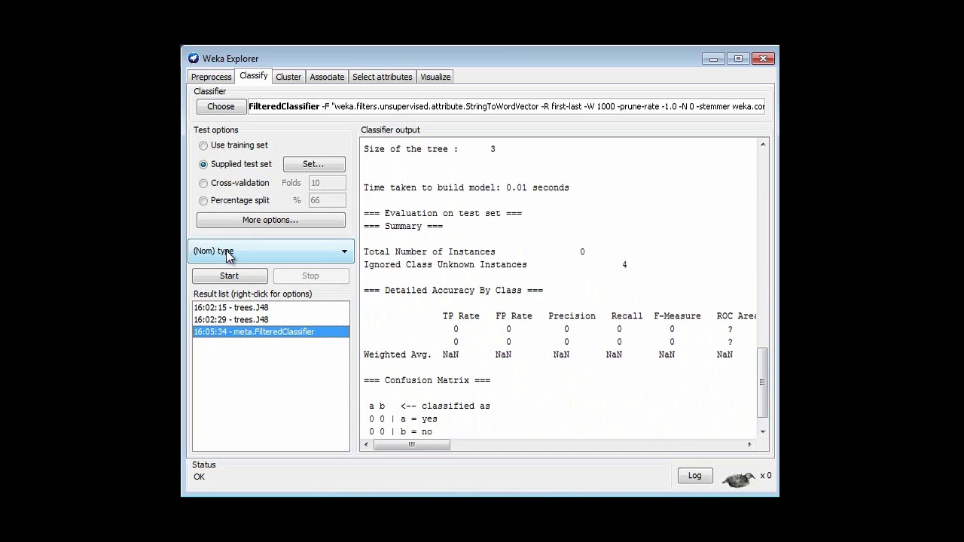
Step: Enable Output predictions in the evaluation options, rerun the FilteredClassifier, and examine the predictions for the test documents
left_click(241, 224)
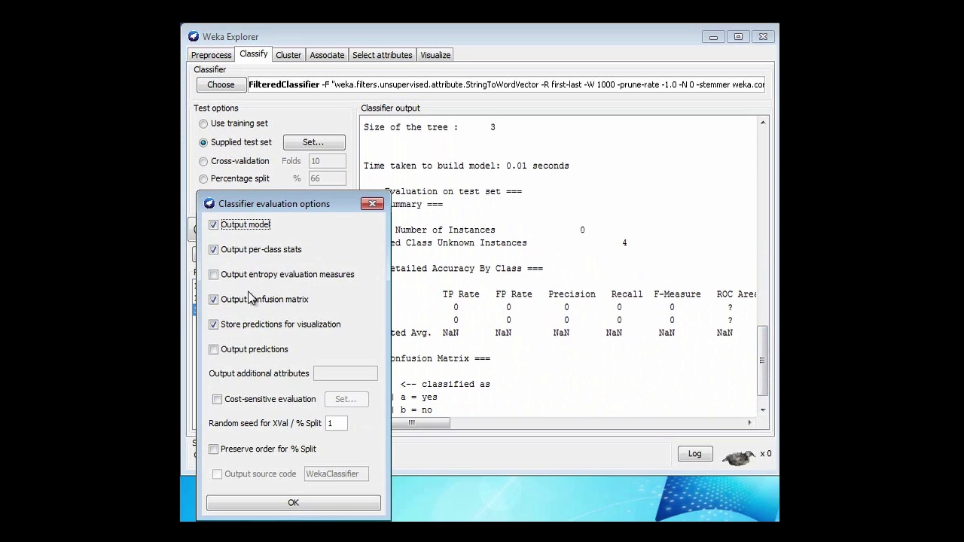
left_click(217, 352)
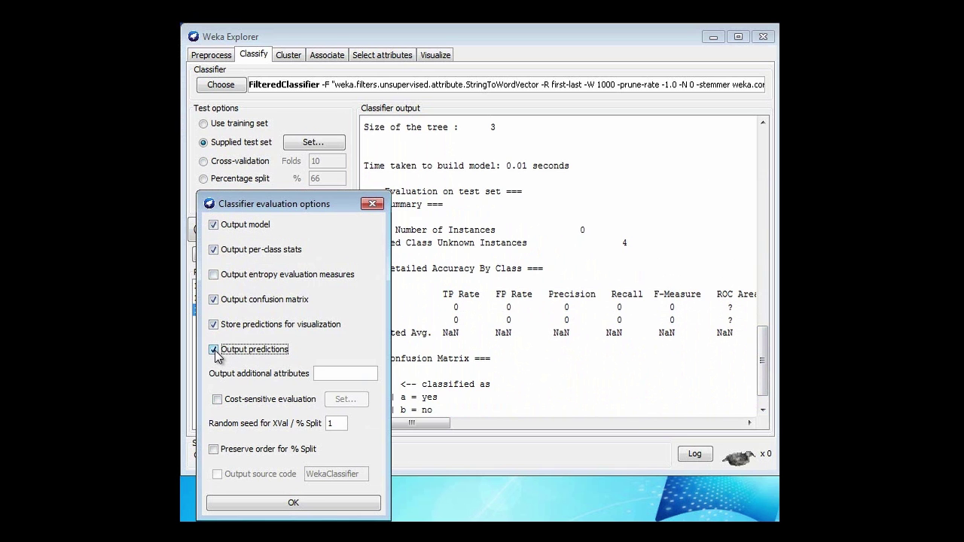
left_click(296, 506)
left_click(229, 255)
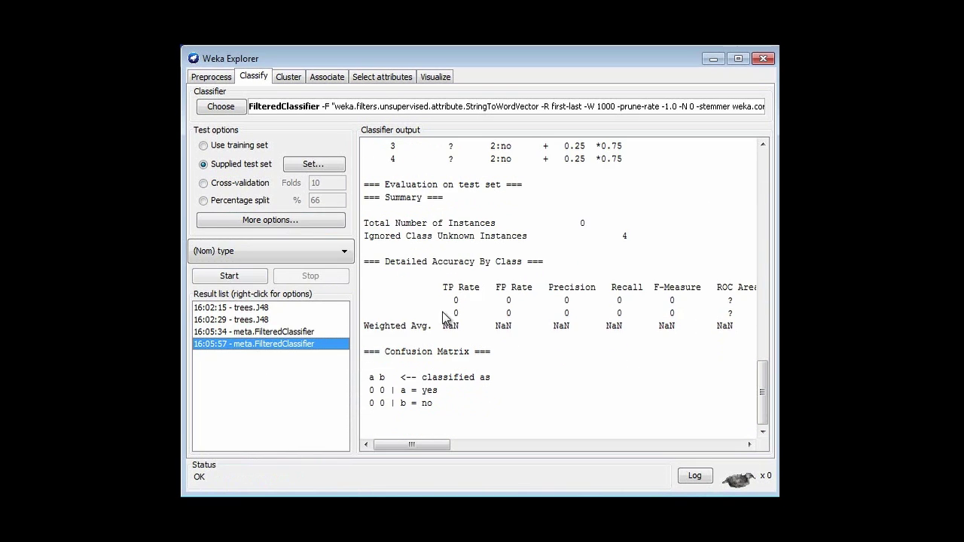
left_click_drag(760, 399, 763, 339)
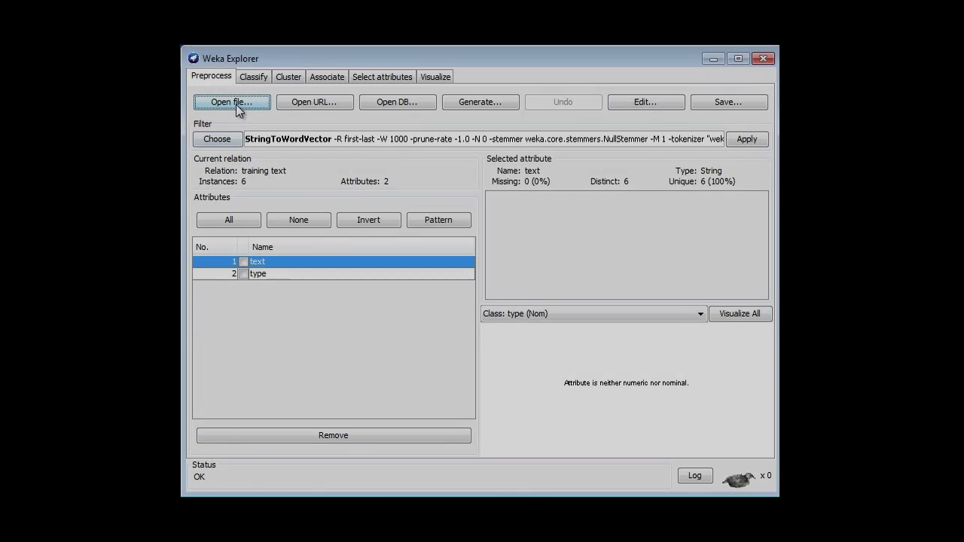
Step: Load ReutersCorn-train.arff from the Weka datasets folder as the training data
left_click(236, 104)
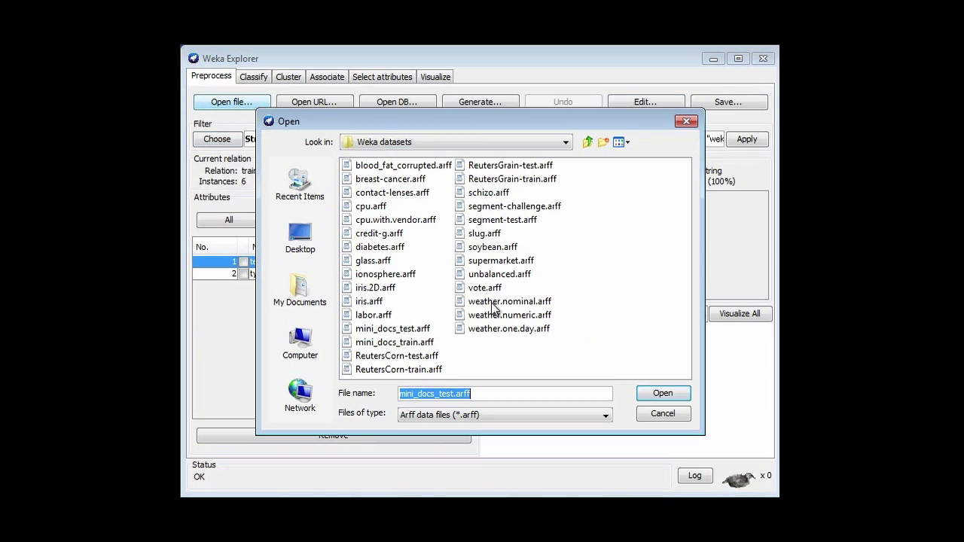
left_click(418, 368)
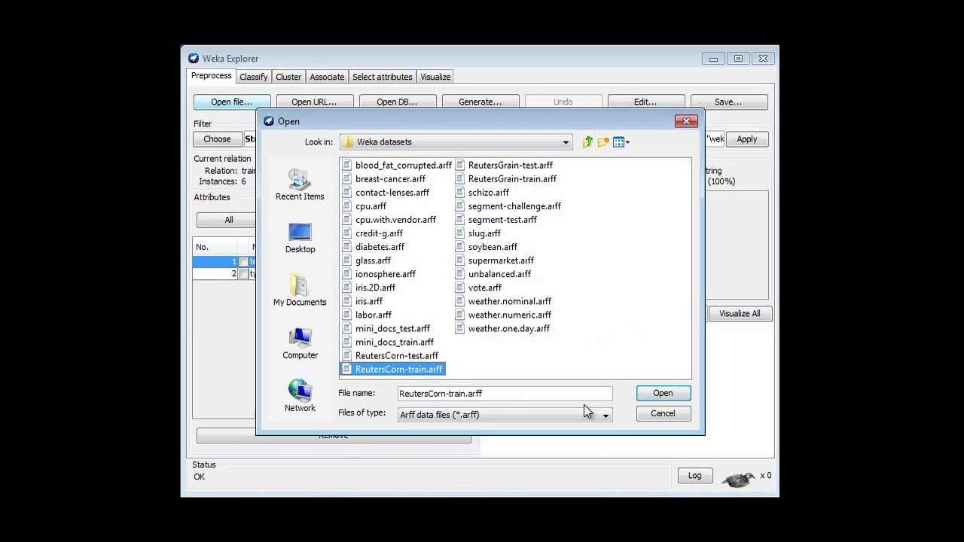
left_click(660, 393)
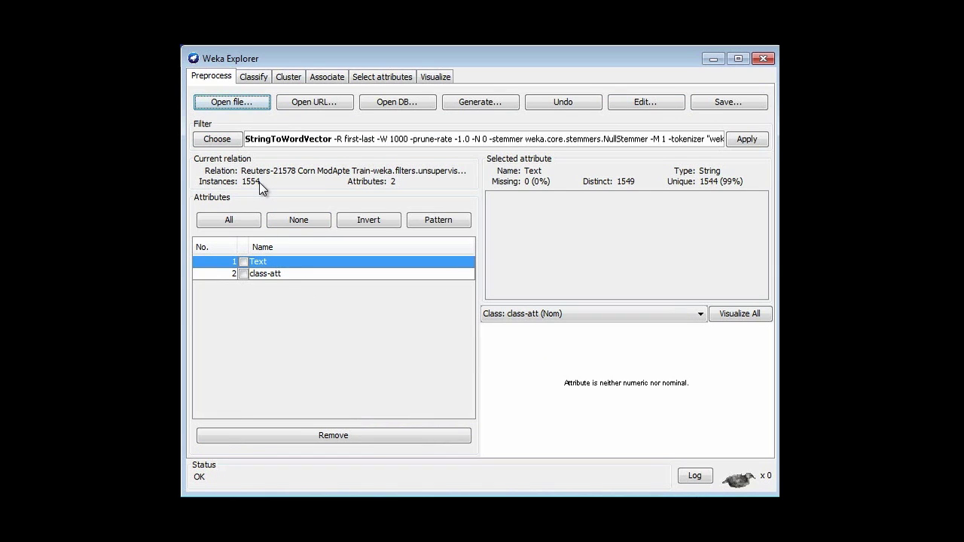
Step: Apply StringToWordVector to the Reuters corn data, browse the generated word attributes, and undo the filter
left_click(742, 139)
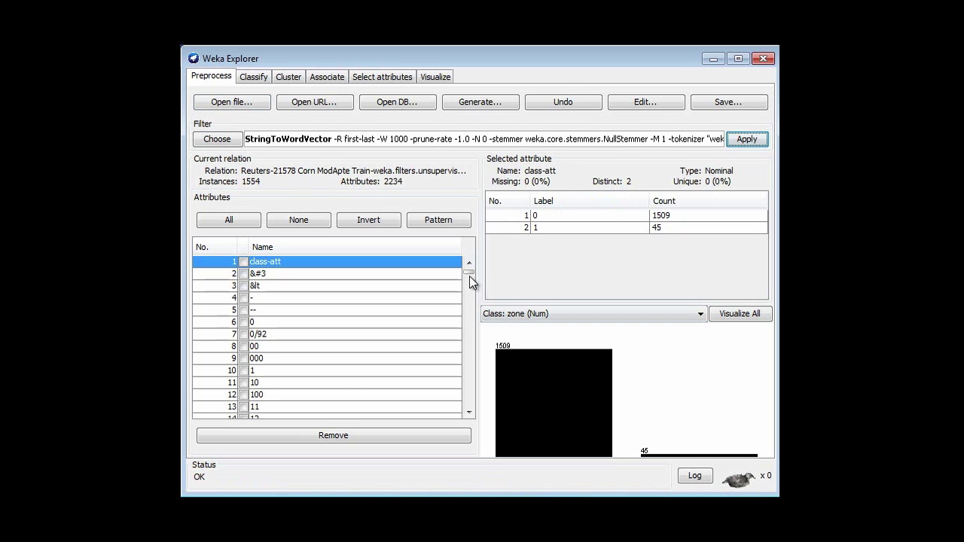
left_click_drag(467, 275, 470, 290)
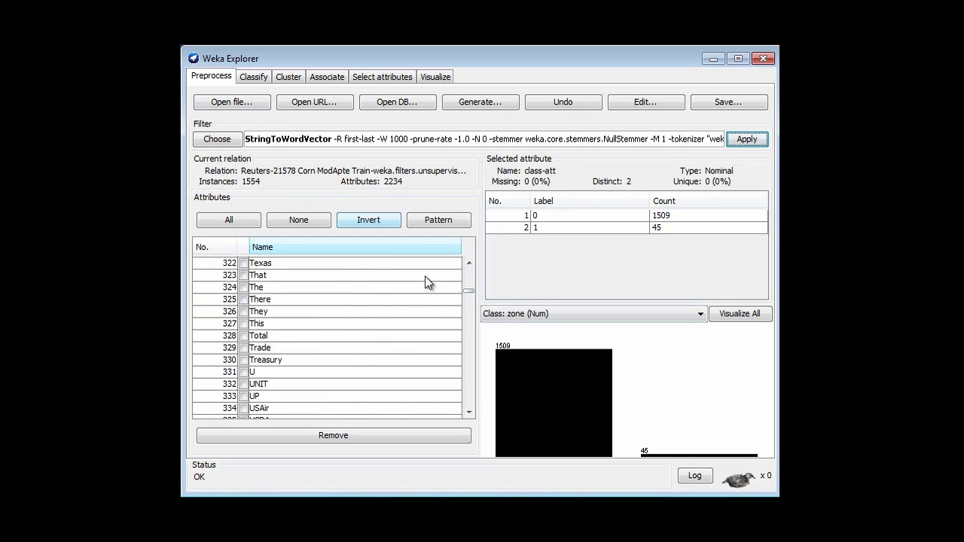
left_click_drag(469, 290, 468, 263)
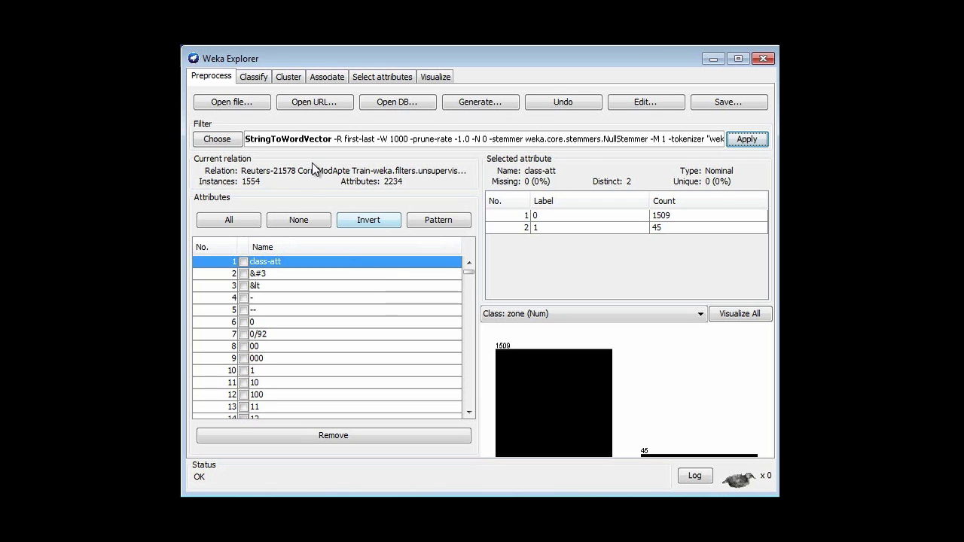
left_click(572, 103)
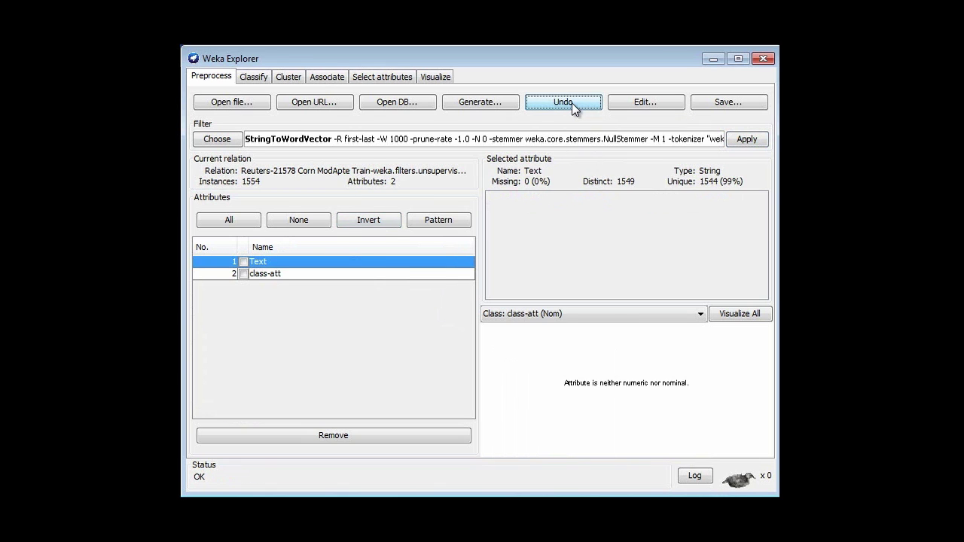
Step: Set ReutersCorn-test.arff as the supplied test set and evaluate the FilteredClassifier on it
left_click(258, 76)
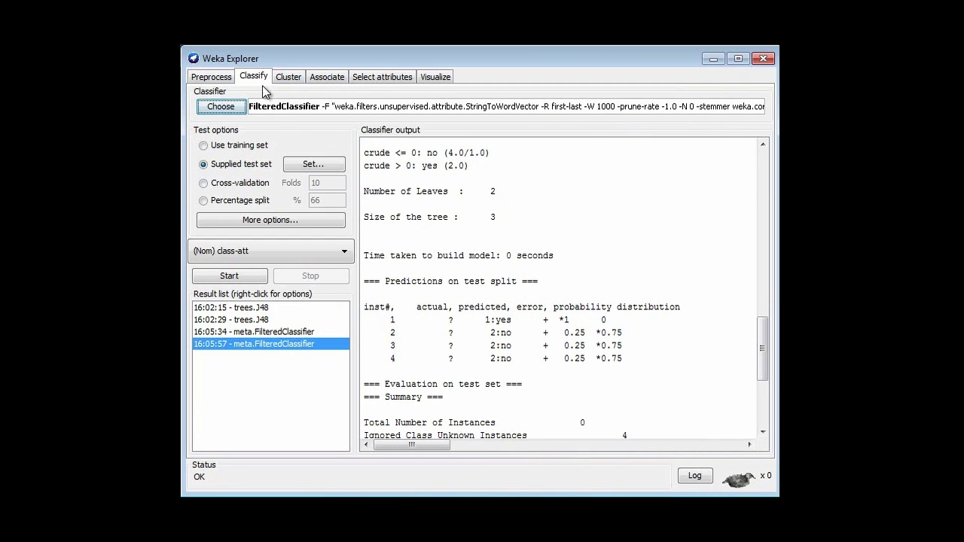
left_click(307, 167)
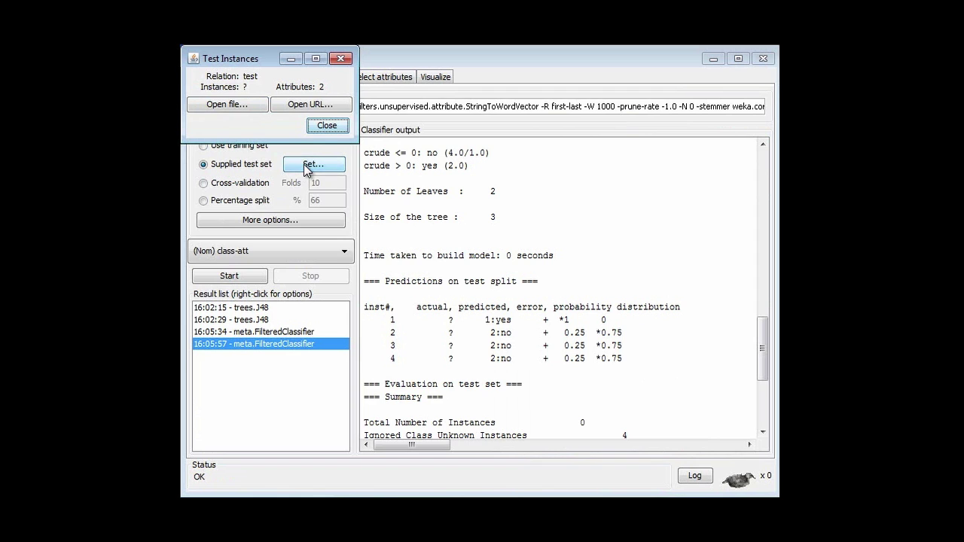
left_click(235, 106)
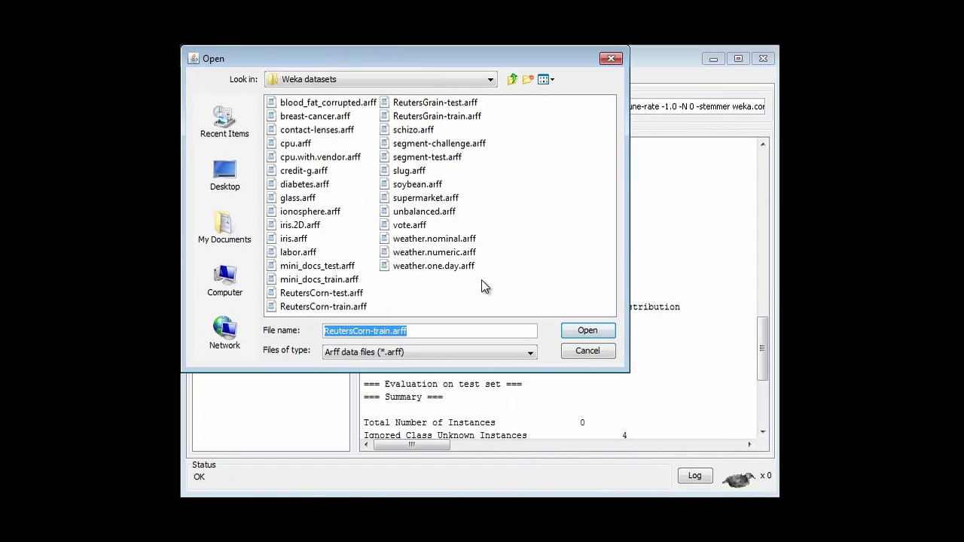
left_click(339, 293)
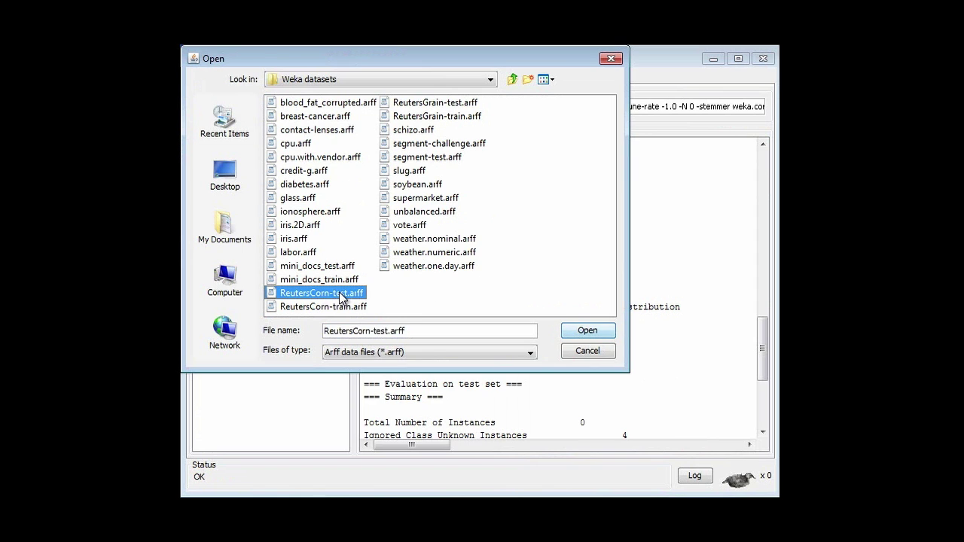
left_click(578, 336)
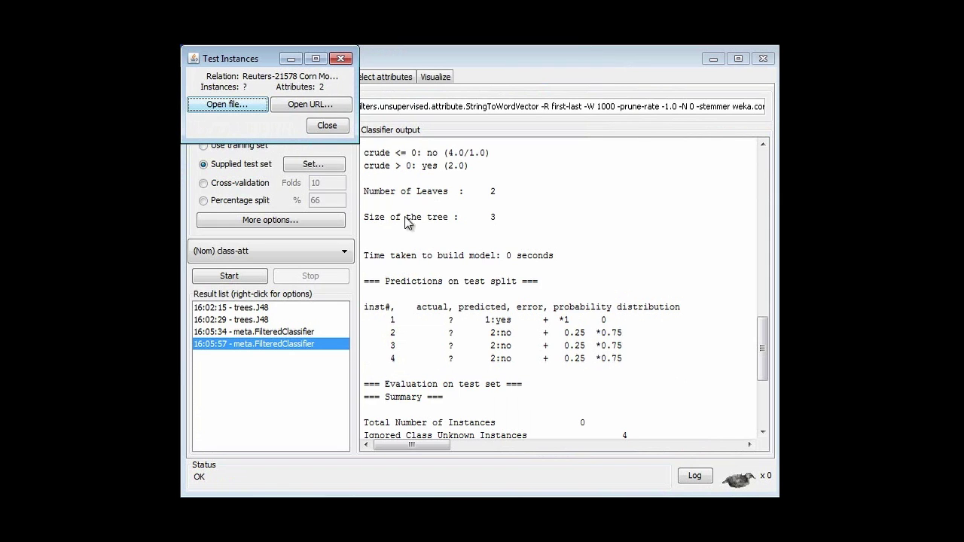
left_click(334, 128)
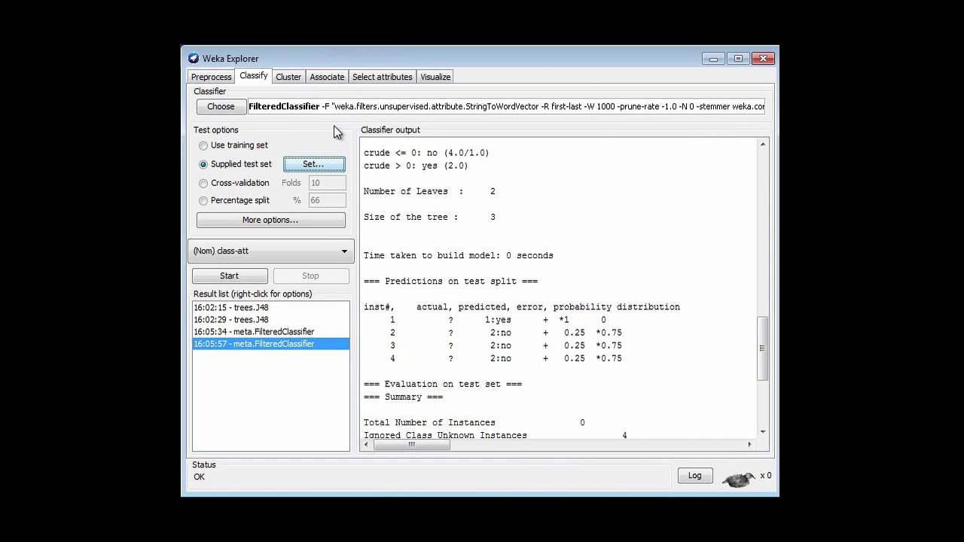
left_click(256, 279)
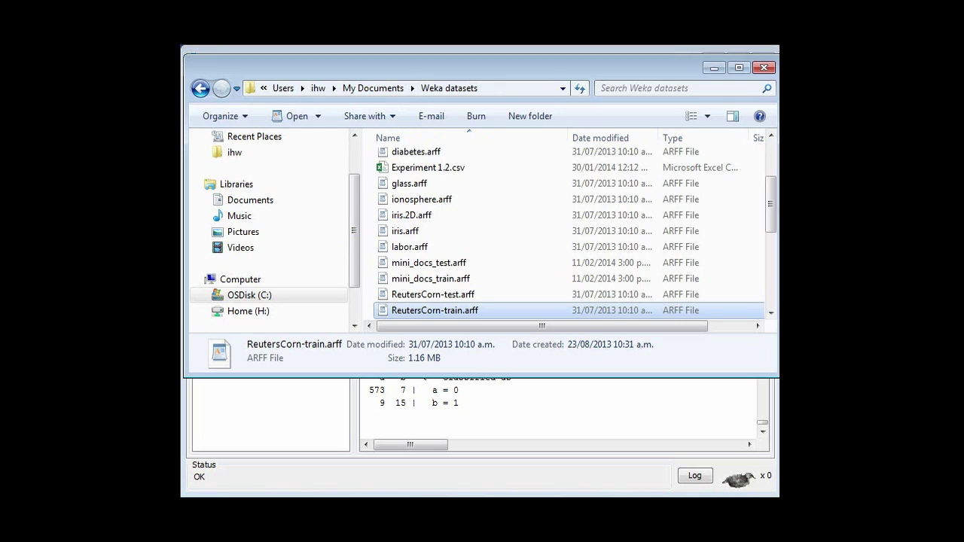
Step: Open ReutersCorn-train.arff in WordPad, read through the first news articles and their class labels, and return to the Weka Explorer
double_click(405, 311)
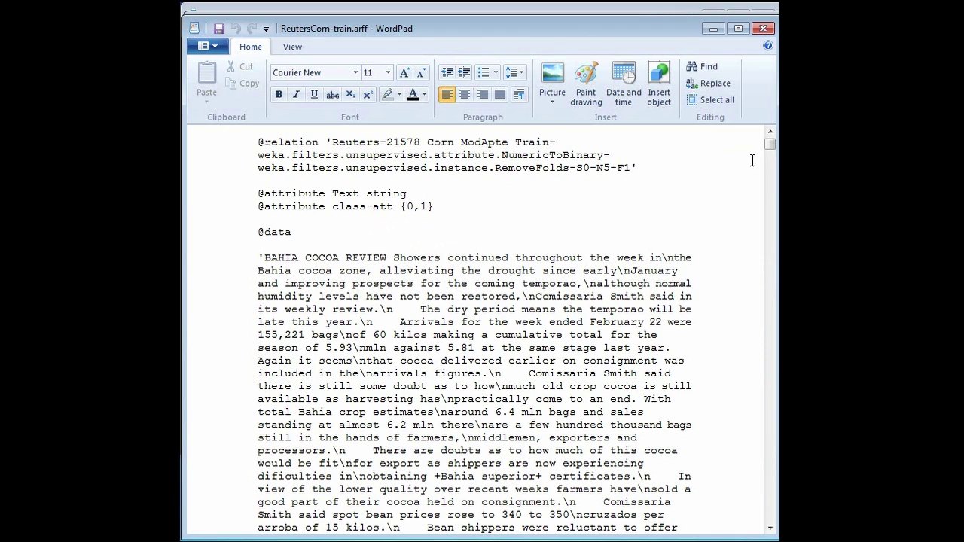
left_click(768, 351)
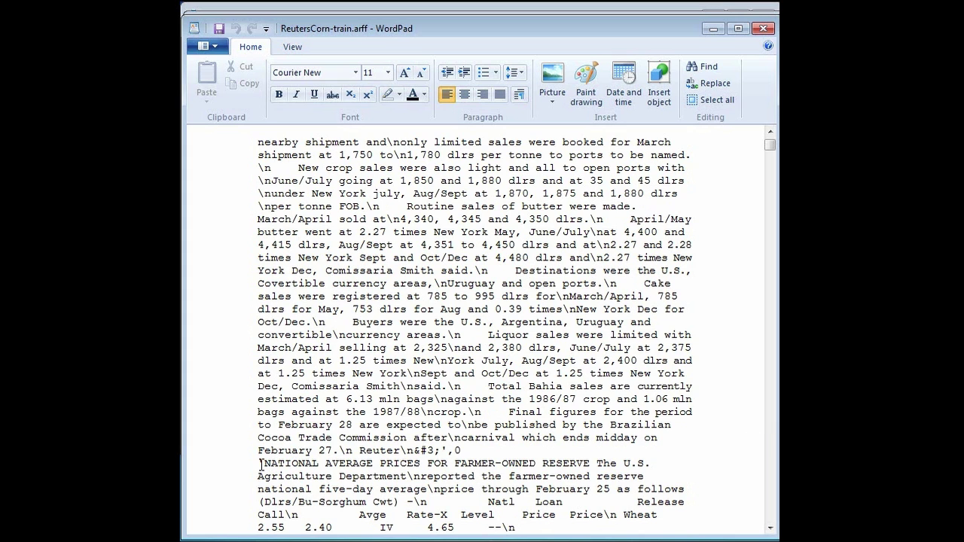
left_click(774, 469)
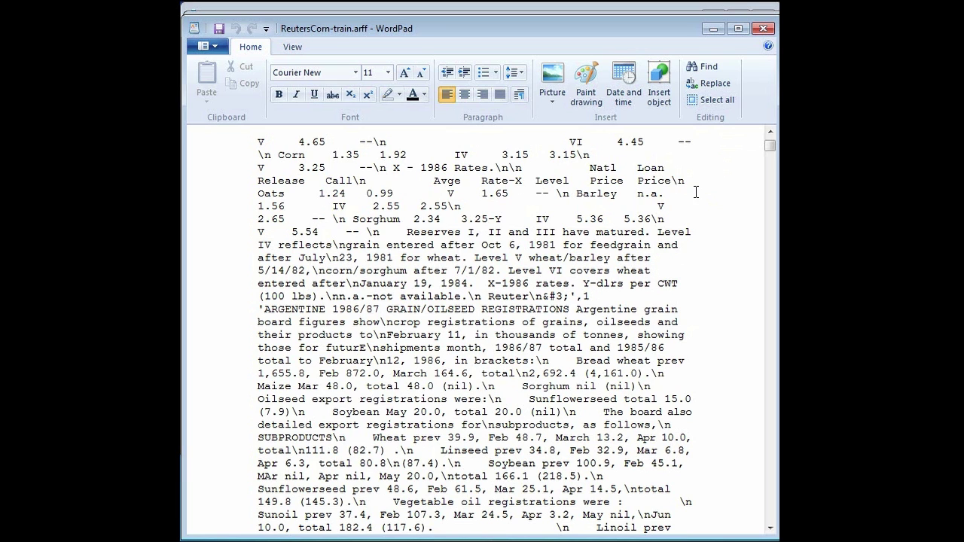
left_click(761, 29)
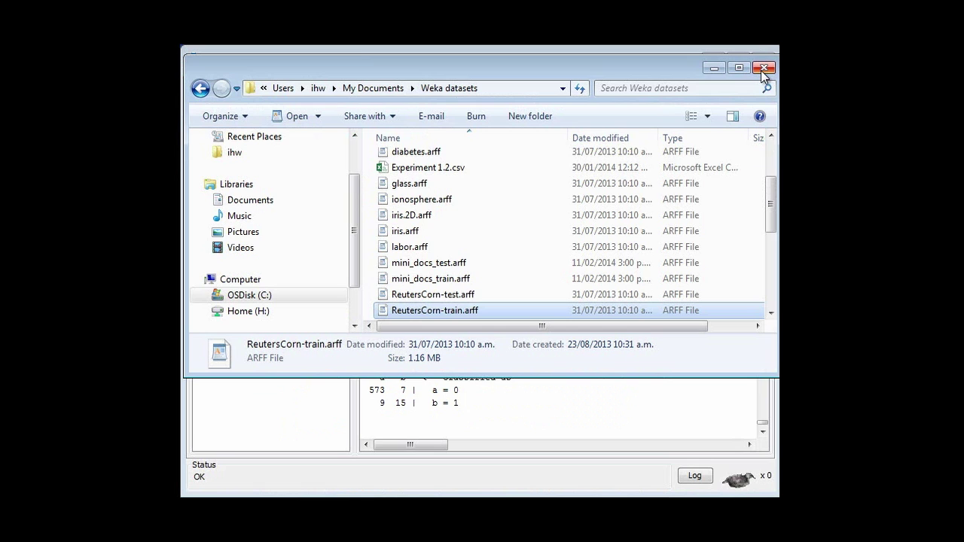
left_click(714, 68)
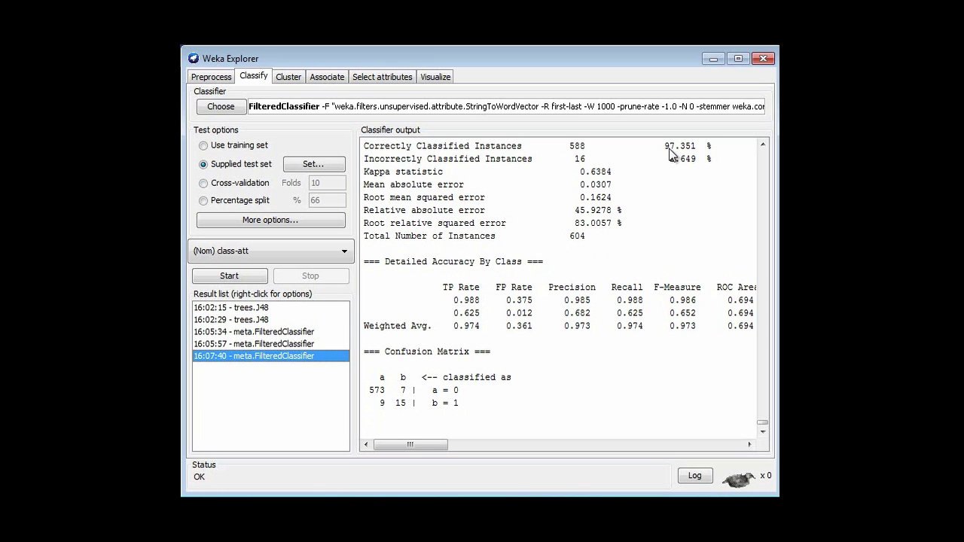
Step: Visualize the decision tree of the latest FilteredClassifier result in an enlarged window, fitted to the screen
right_click(293, 356)
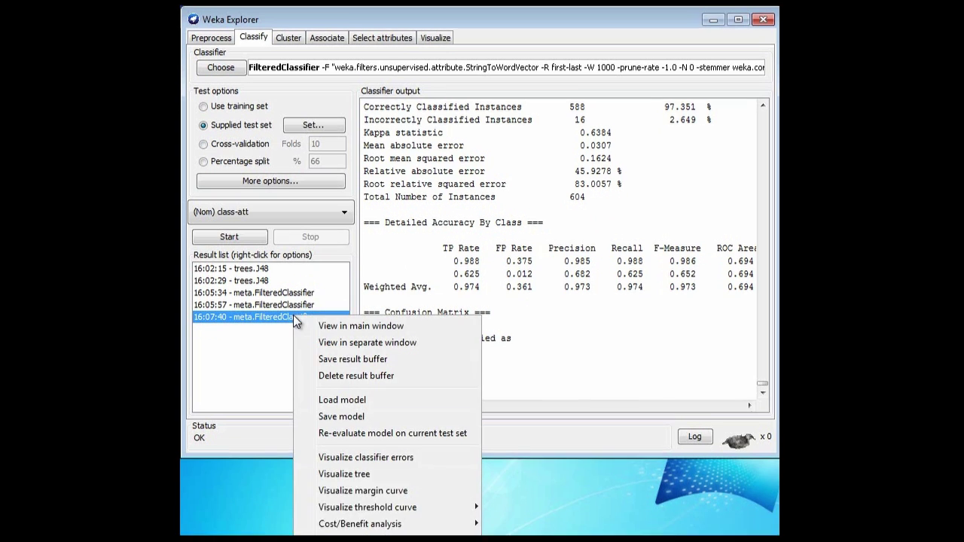
left_click(344, 466)
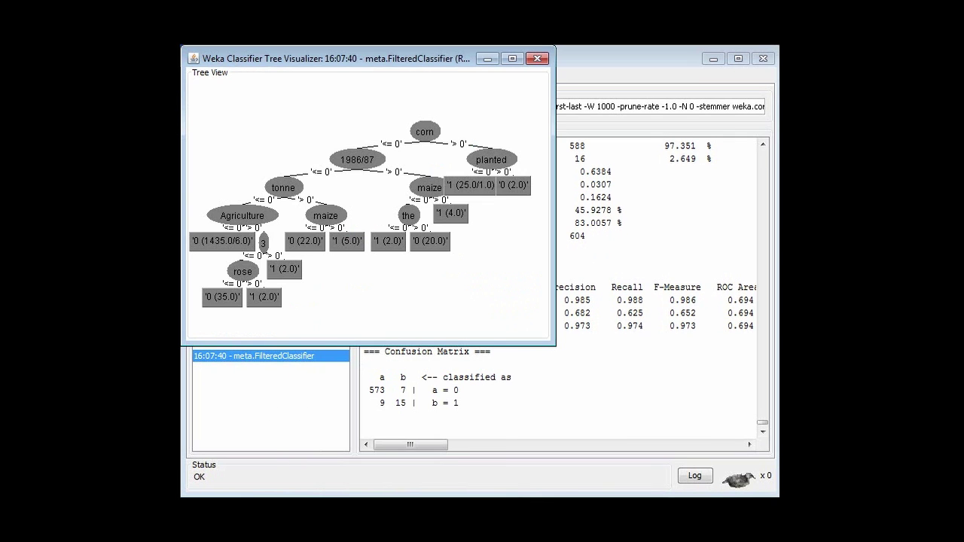
left_click_drag(555, 346, 767, 484)
right_click(539, 298)
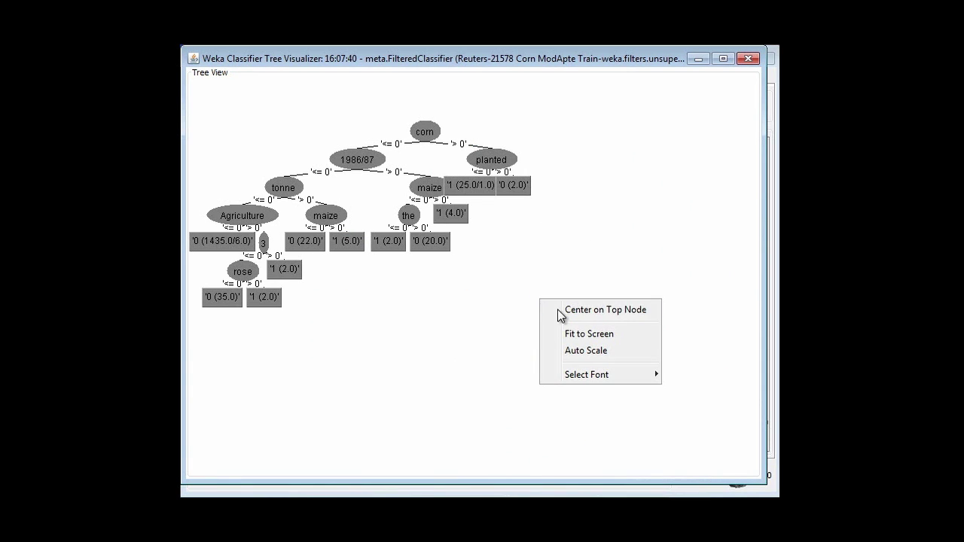
left_click(581, 330)
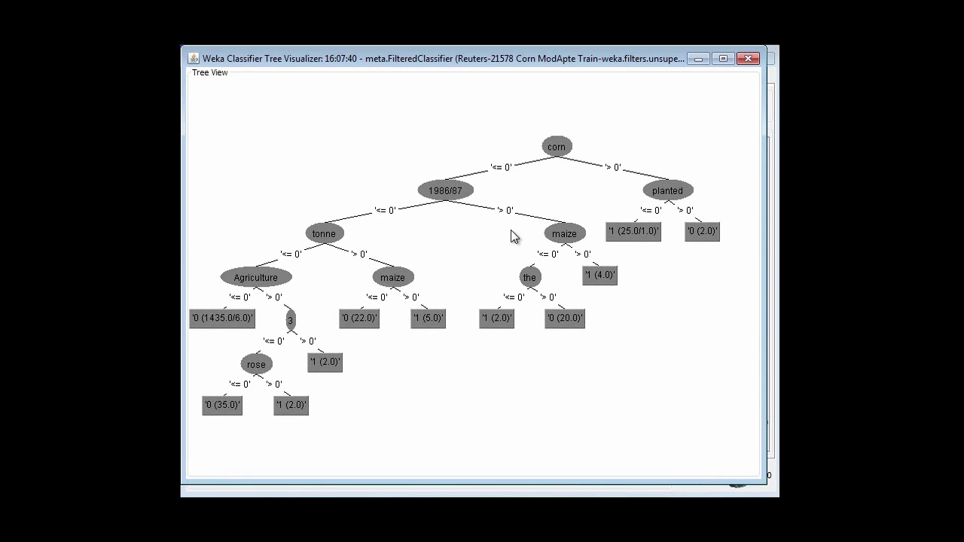